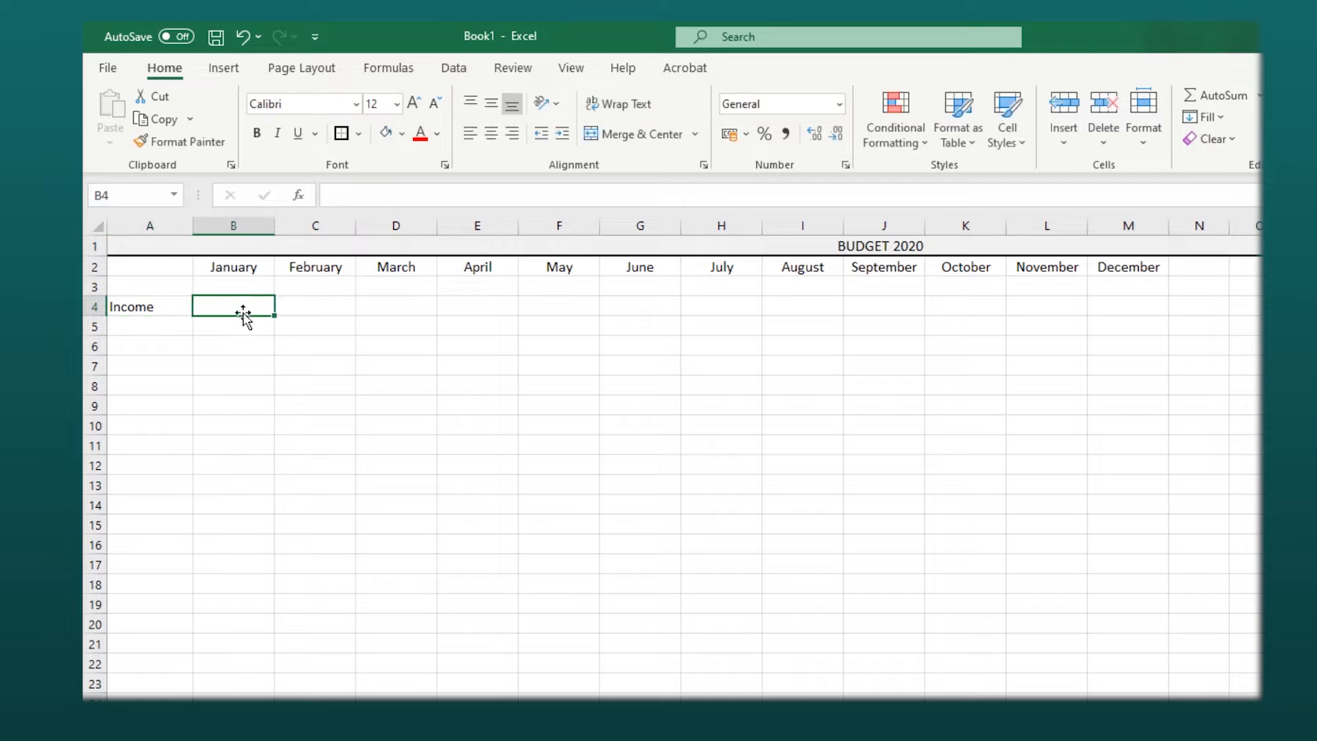
- Enter 5000 as the January income in the Income row
text(5)
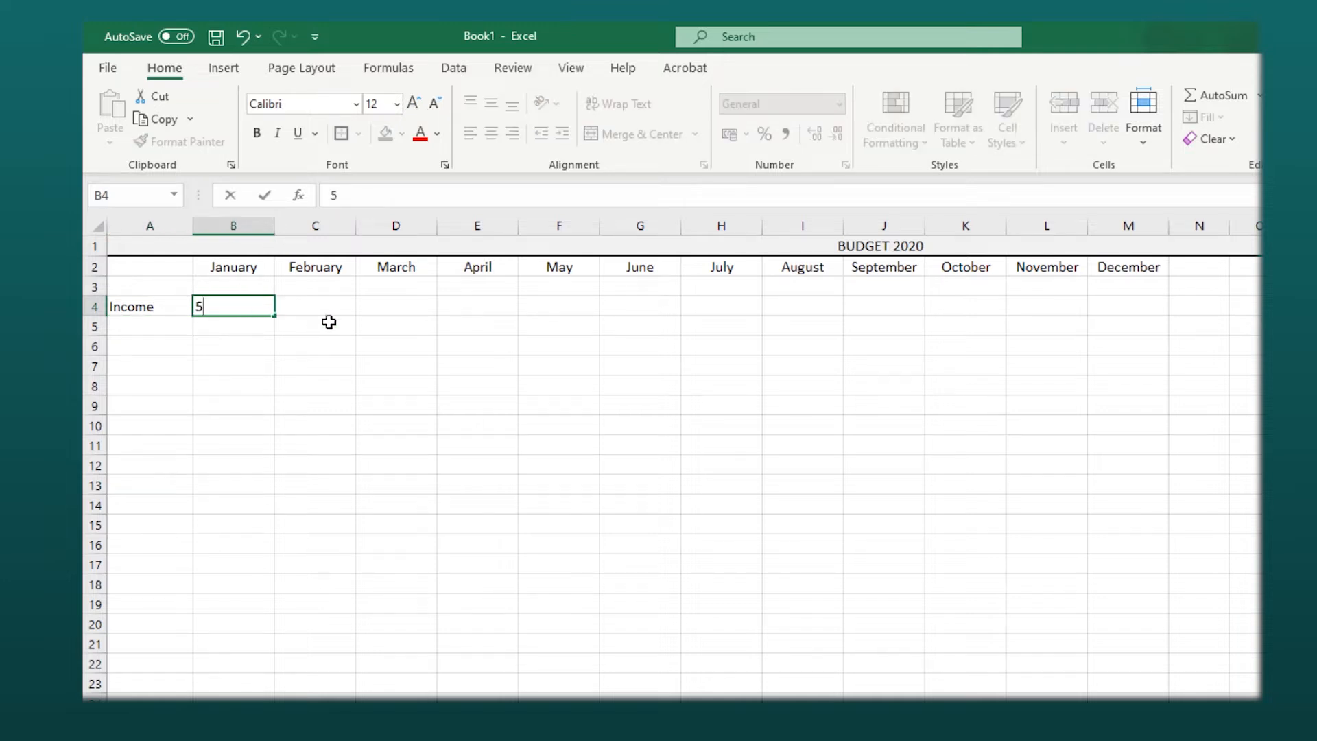
text(000)
click(537, 362)
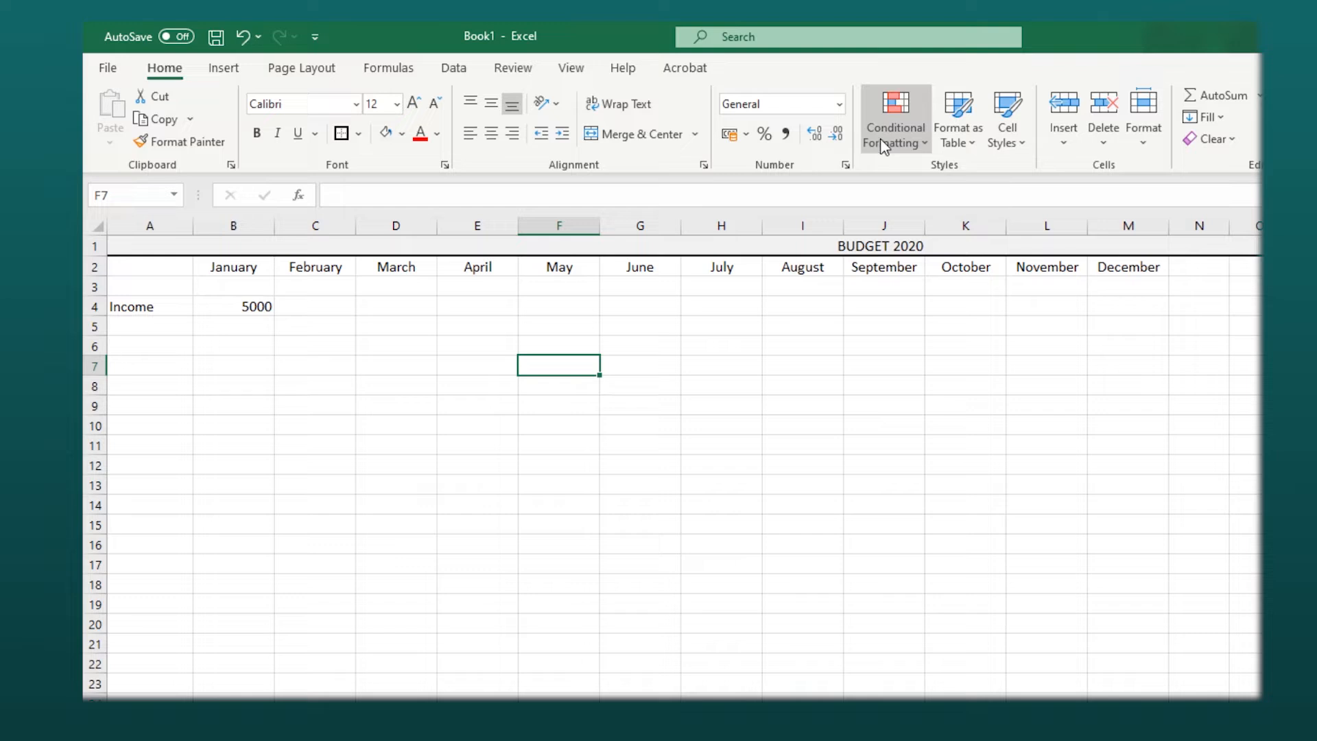
- Apply comma number format with no decimal places to the monthly value area B4:M23
mouse_move(229, 307)
mouse_down()
mouse_move(752, 347)
mouse_move(1150, 547)
mouse_move(1133, 713)
mouse_up()
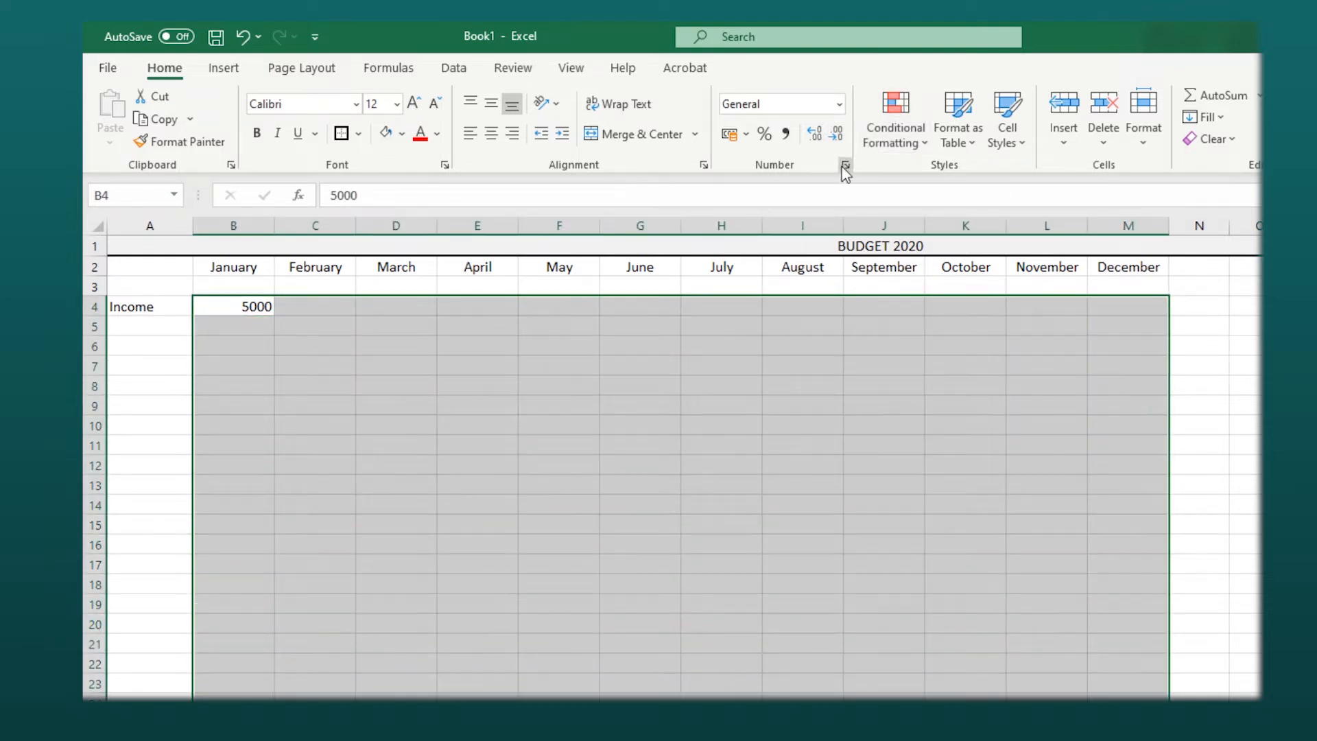
click(784, 135)
click(833, 137)
click(834, 138)
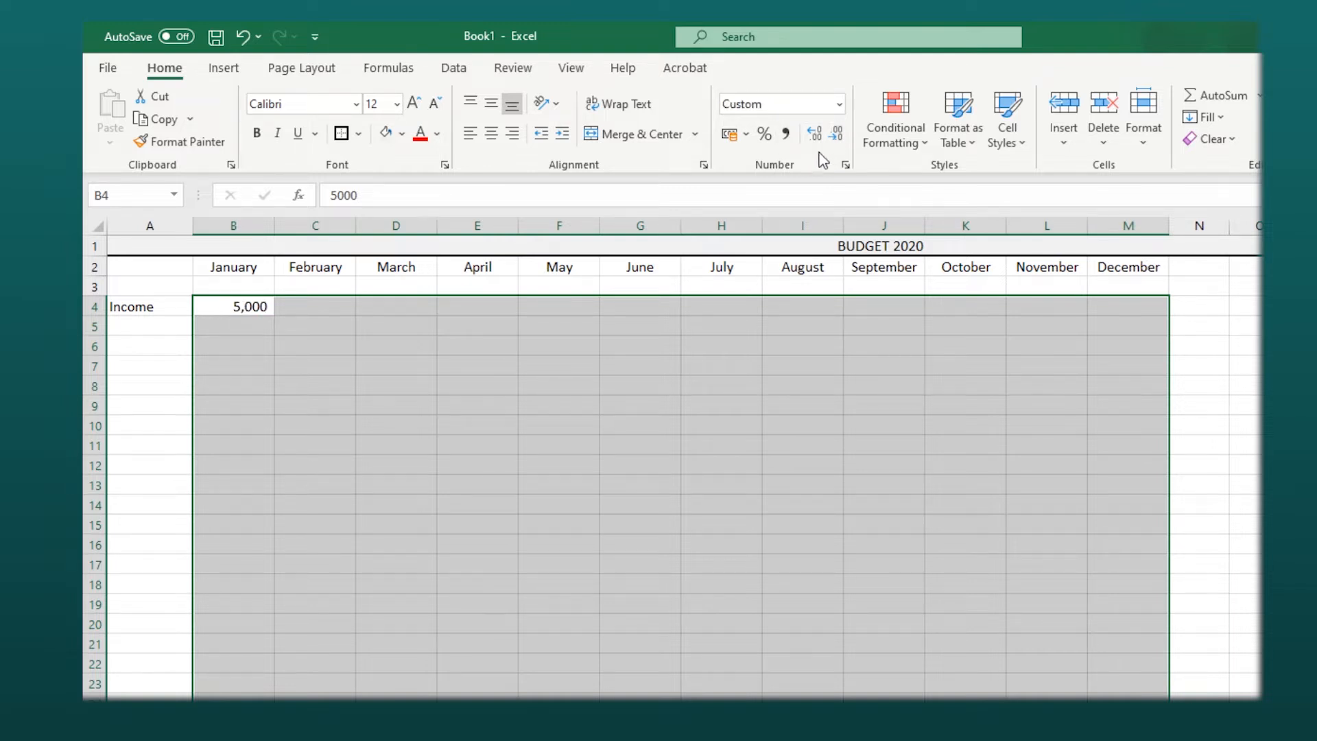
- Fill the January income across all months to December and label row 6 as Rent
click(282, 343)
click(261, 309)
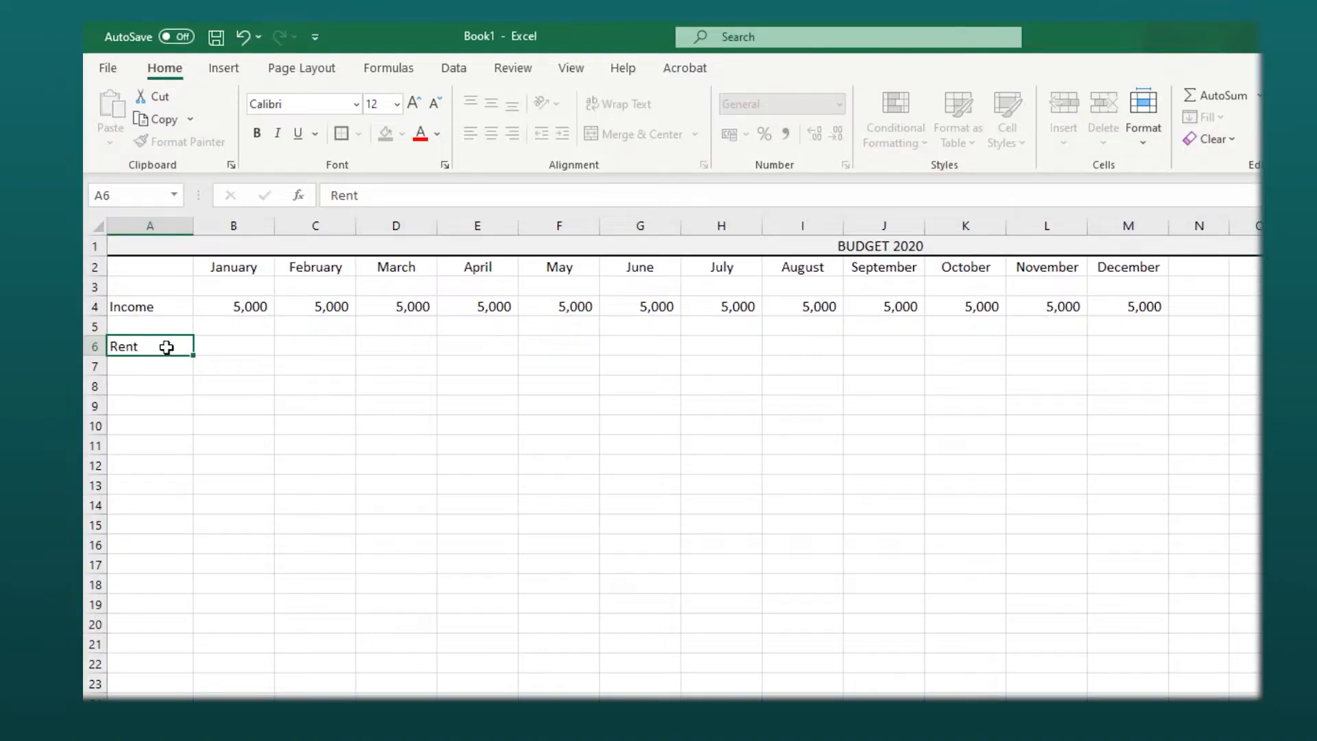
key(Tab)
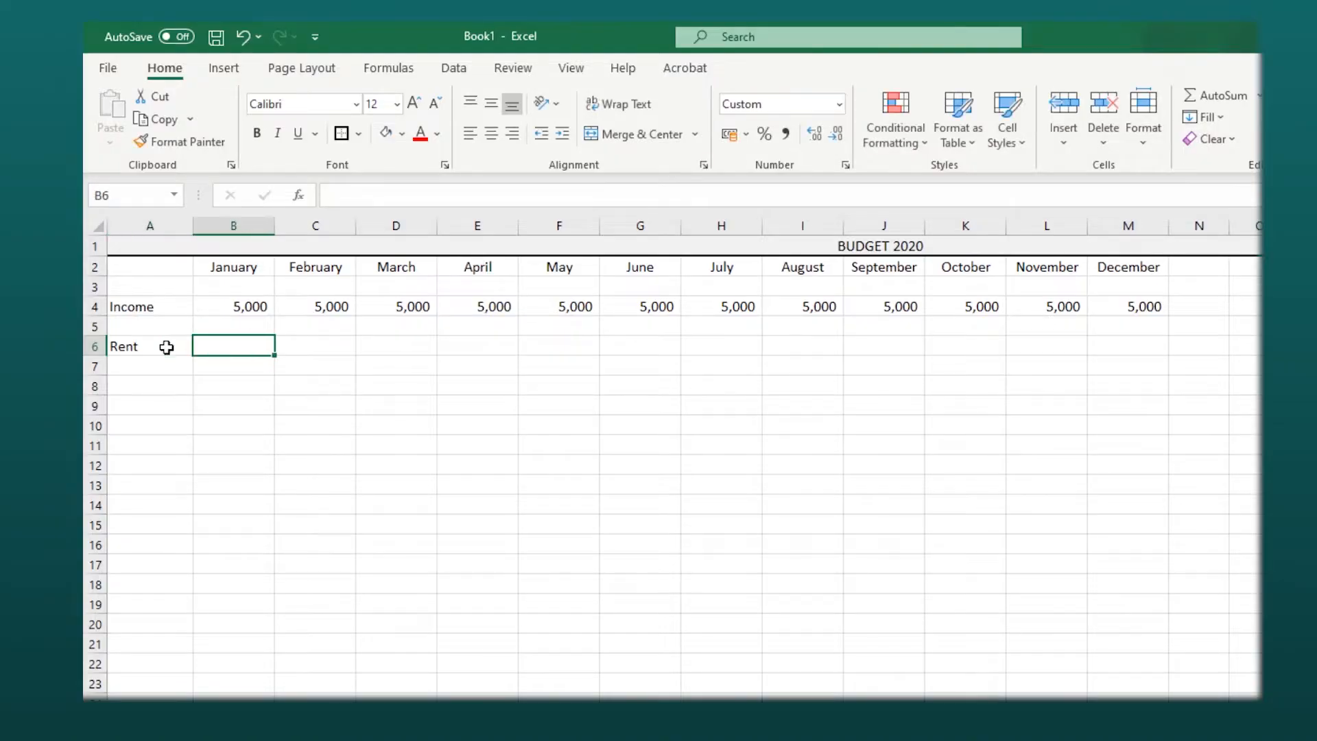
- Enter 1000 as January rent and fill it across to December
text(1000)
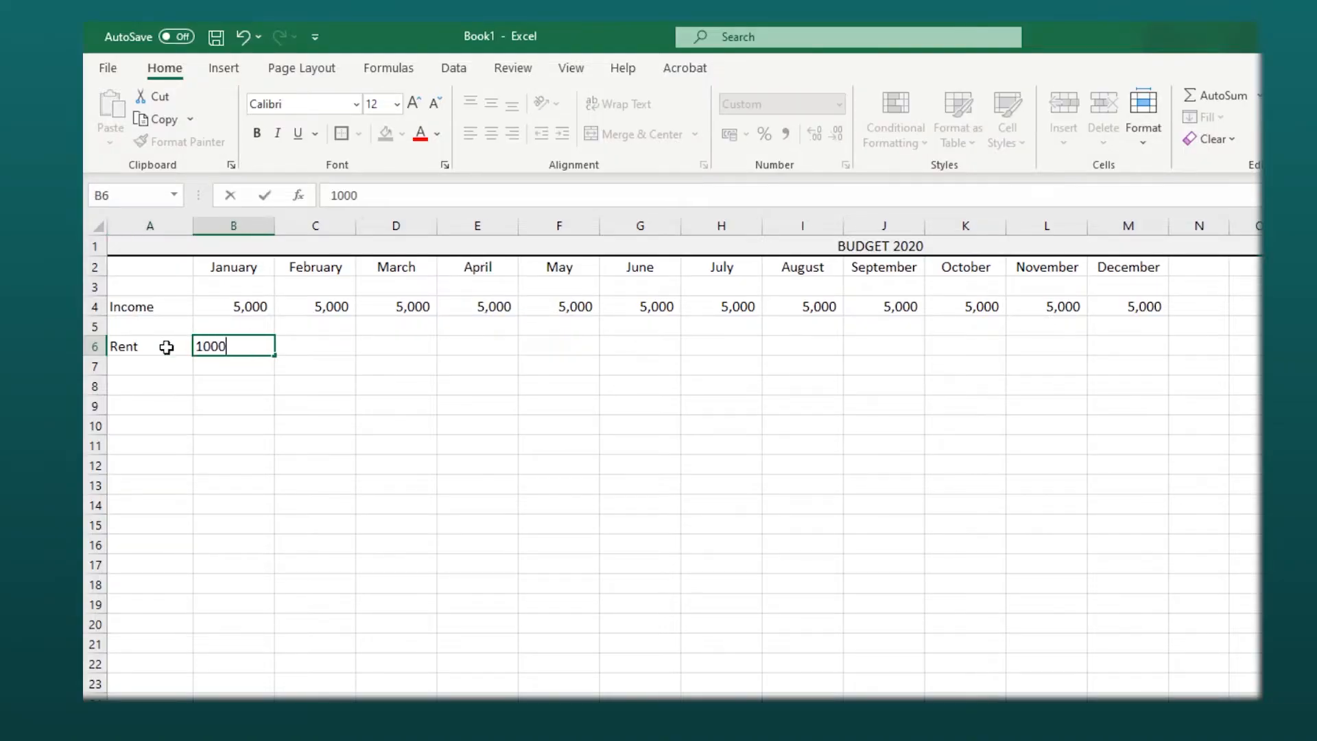
click(200, 401)
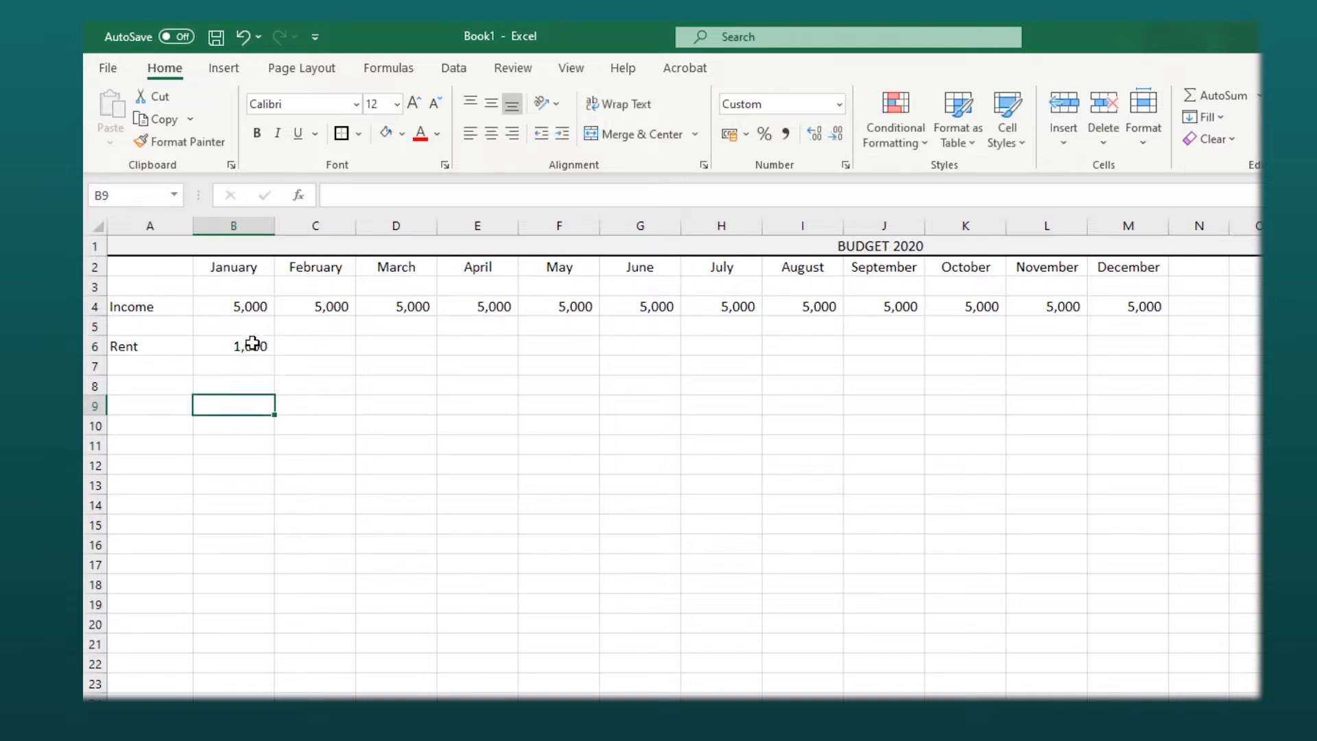
click(260, 348)
drag(274, 352, 1163, 390)
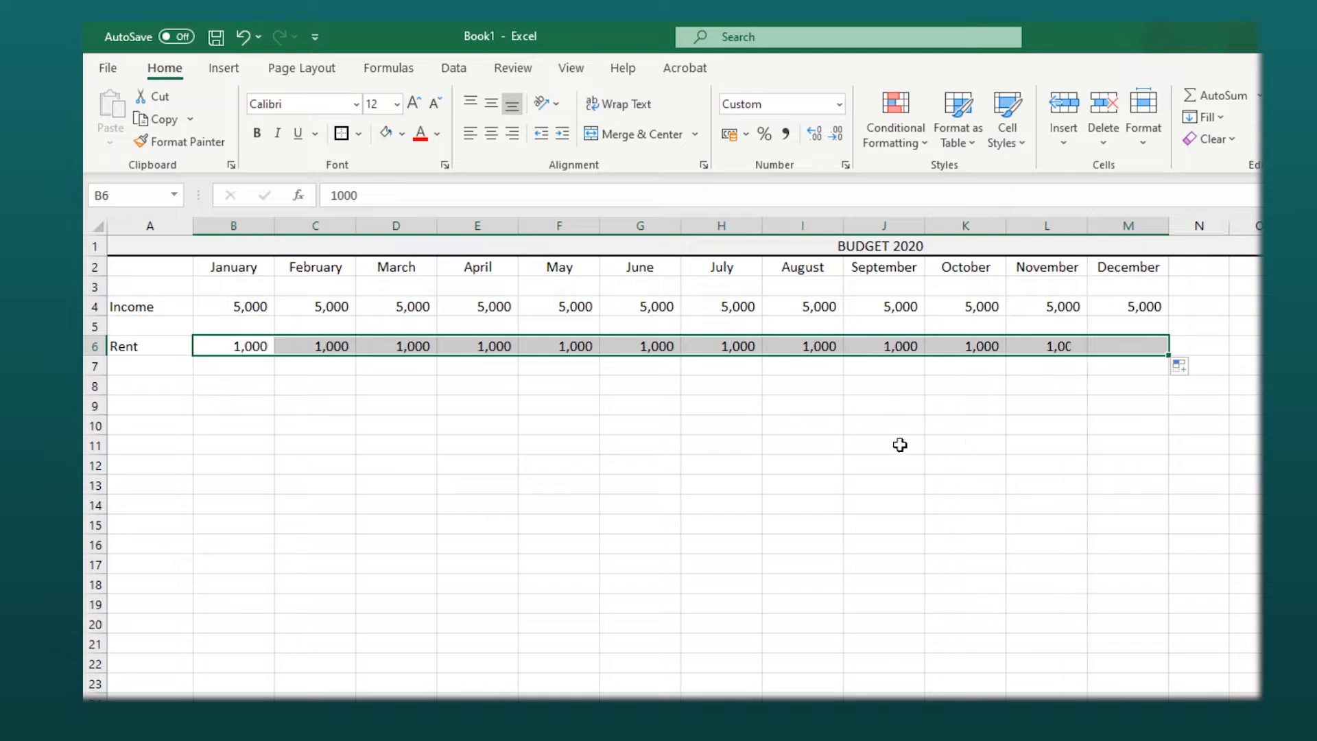
- Add a Health Insurance row with 300 per month filled from January to December
click(188, 374)
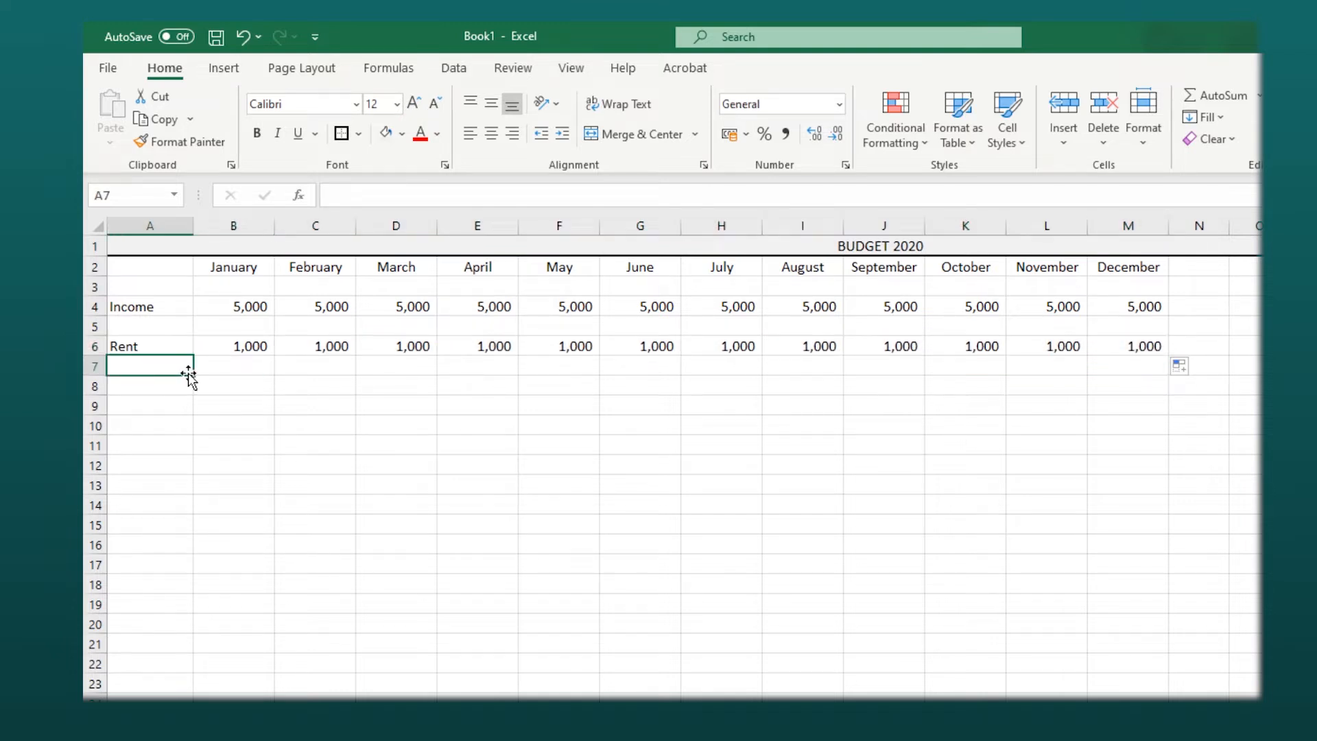
text(Health Insurance)
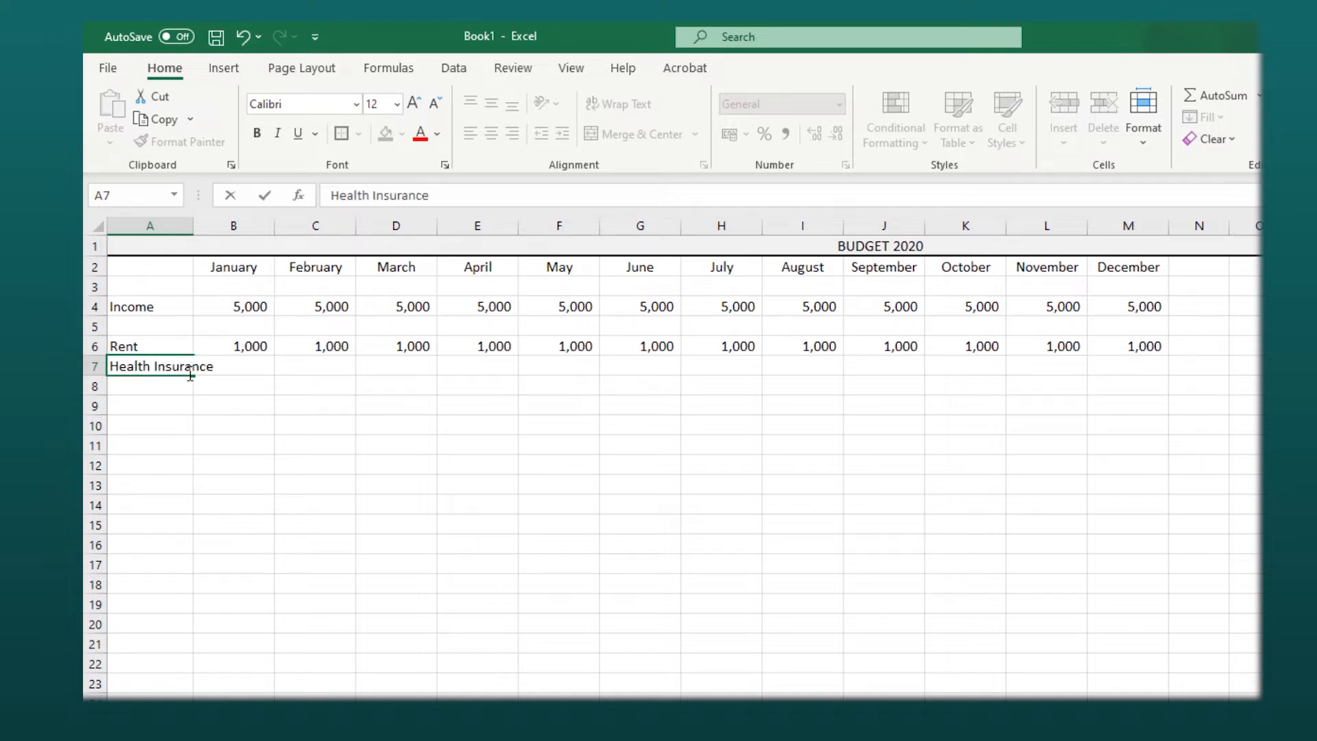
key(Tab)
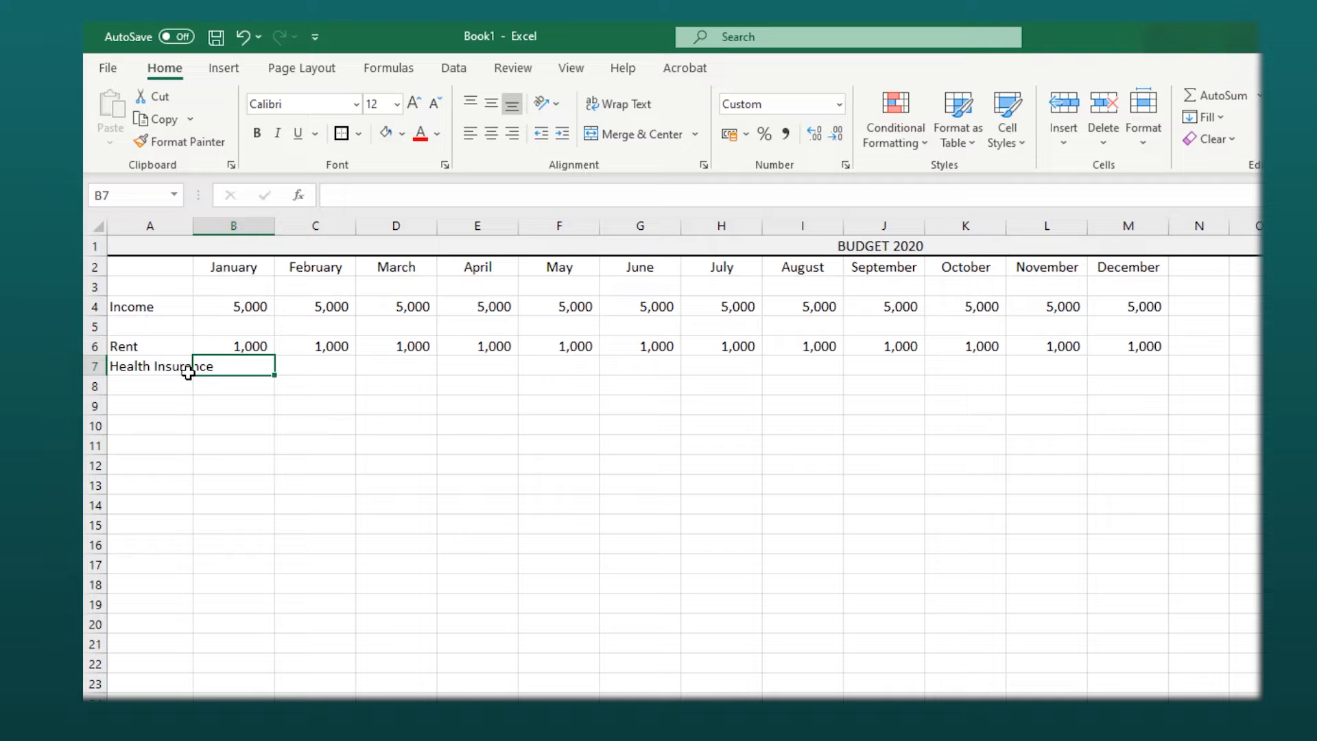
text(300)
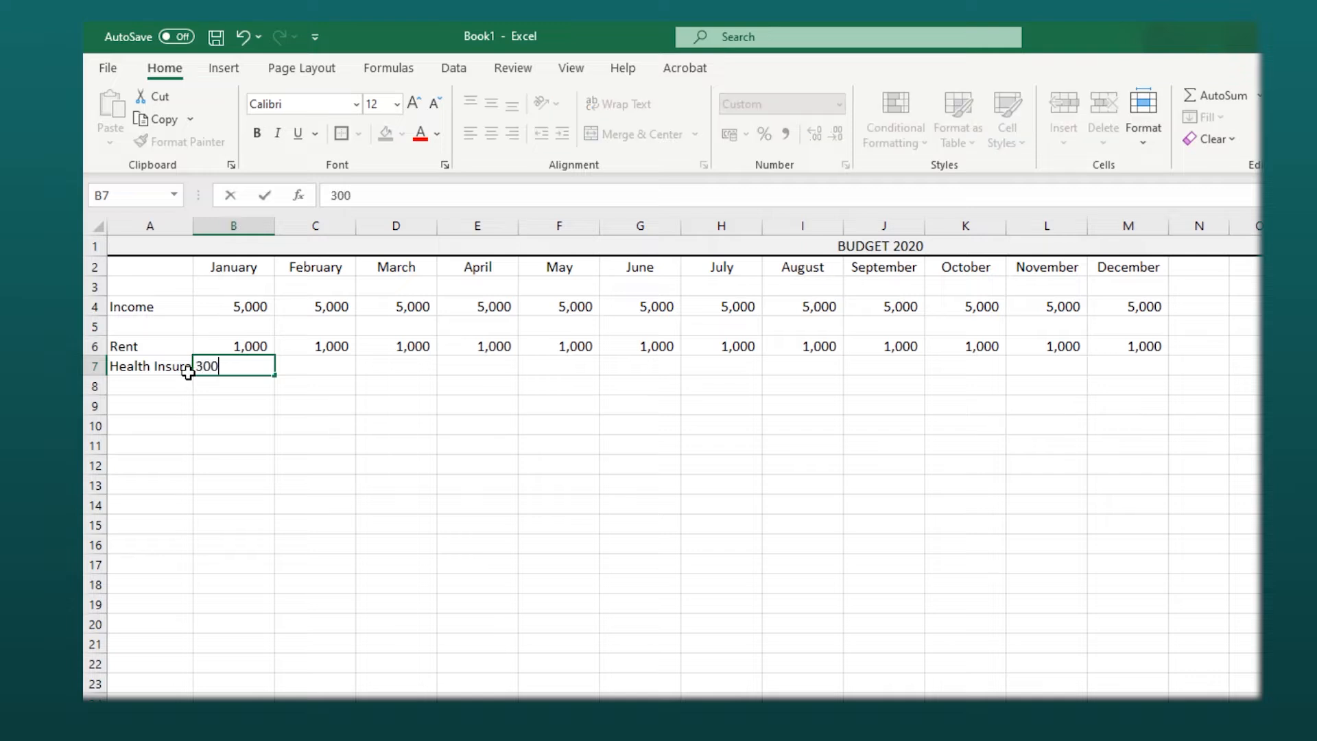
click(336, 465)
click(254, 372)
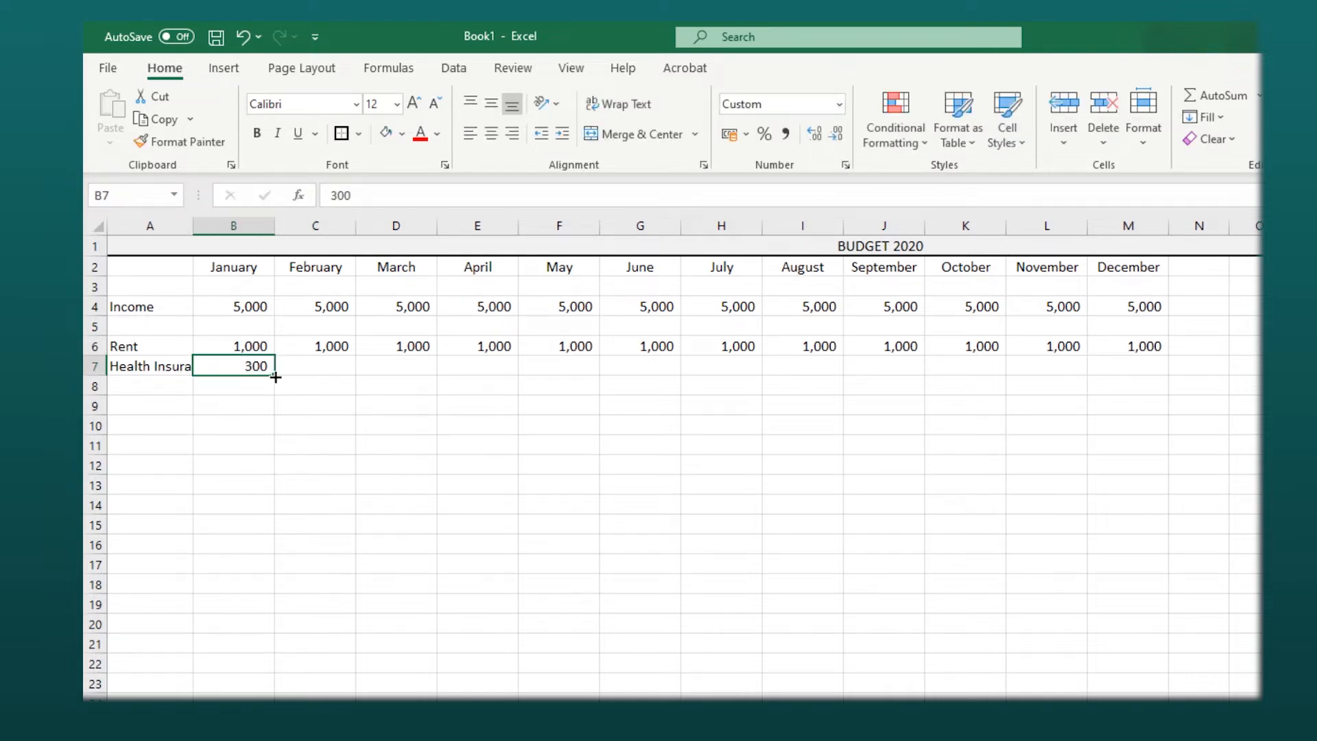
drag(275, 374, 1138, 361)
click(188, 395)
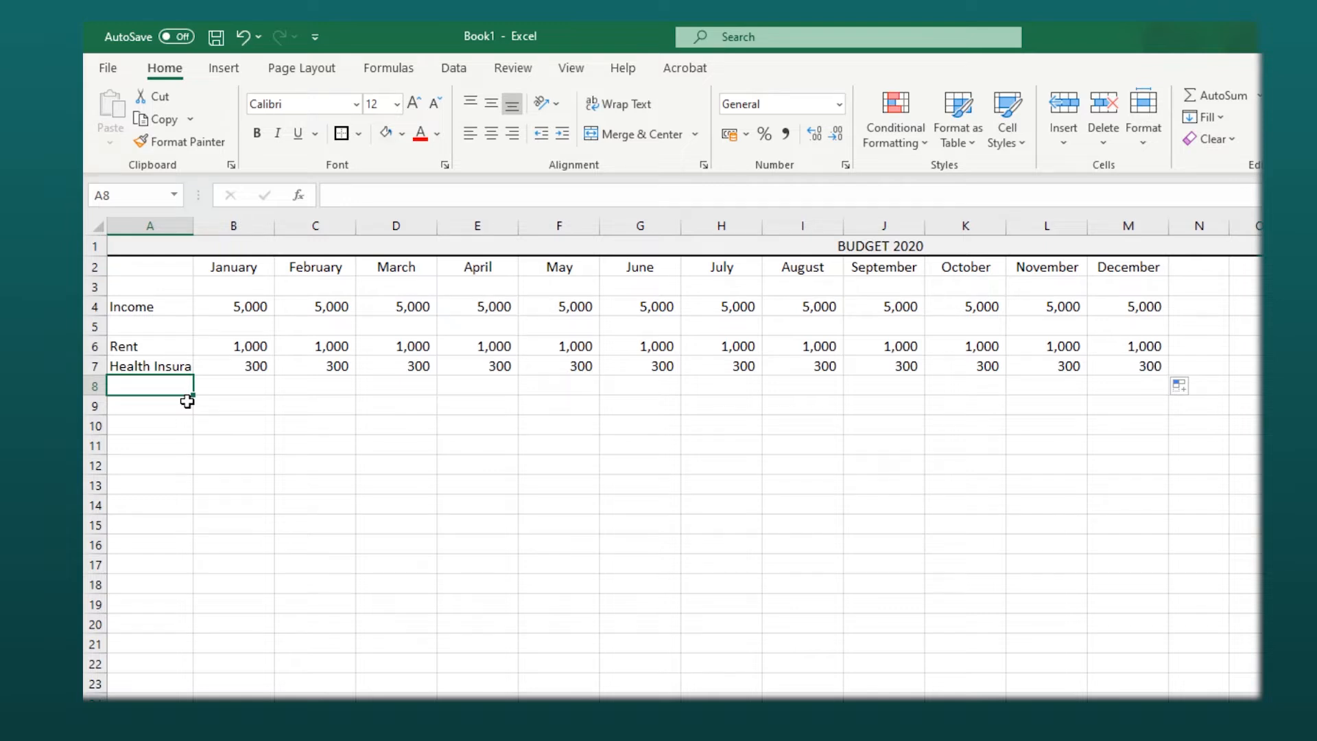
- Add a Food row with 1000 per month filled from January to December
text(Food)
key(Tab)
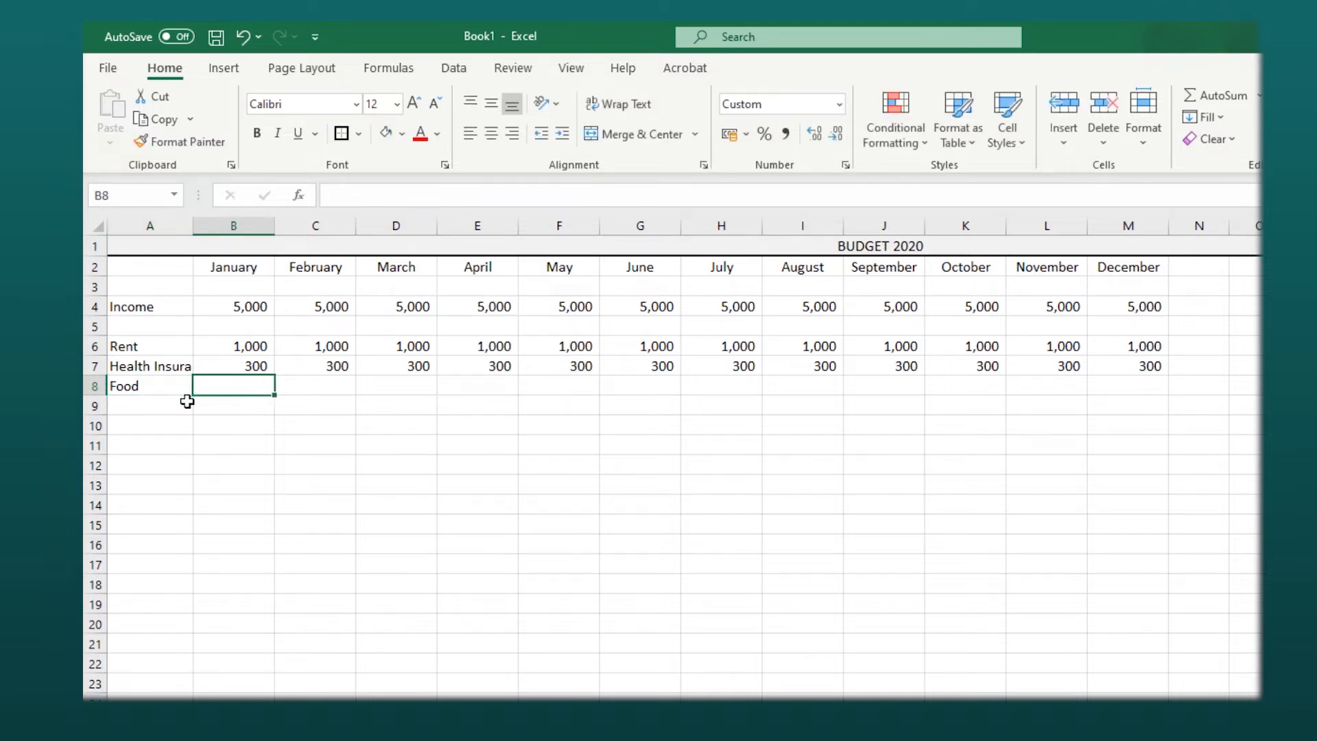
text(1000)
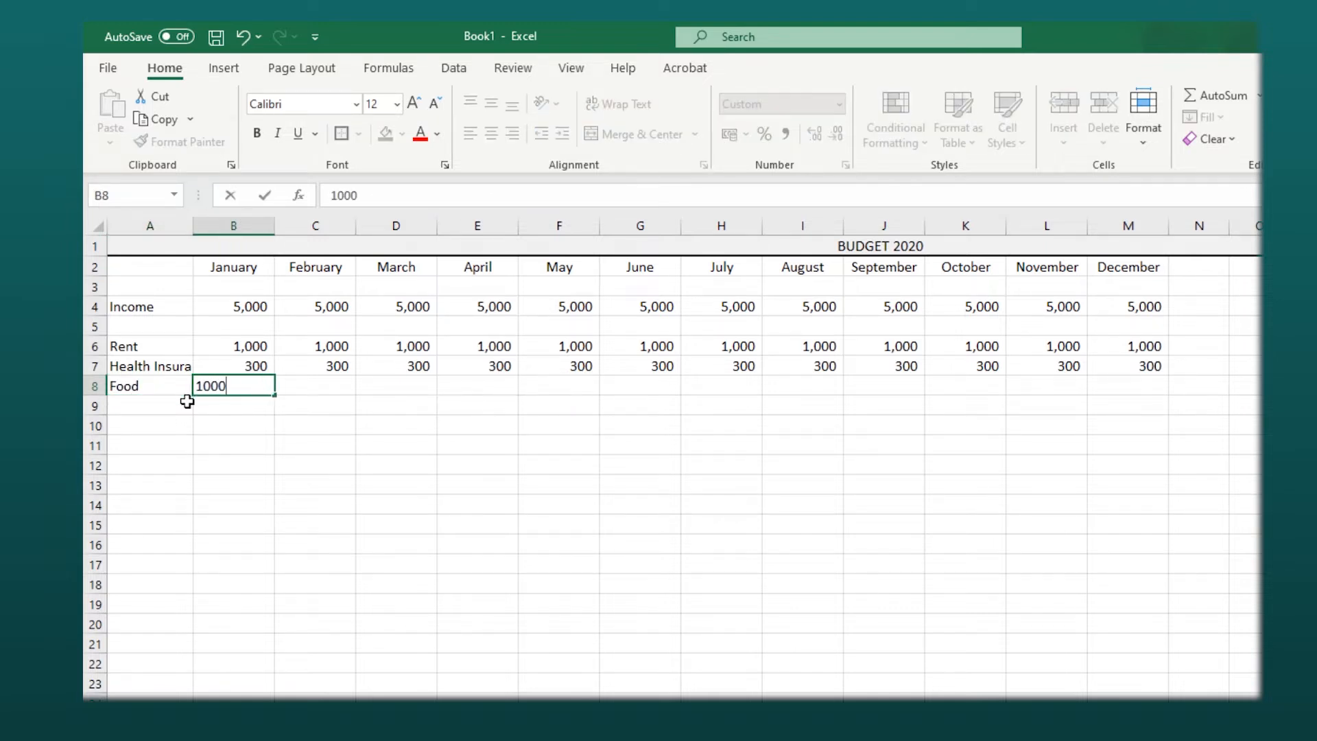
click(251, 401)
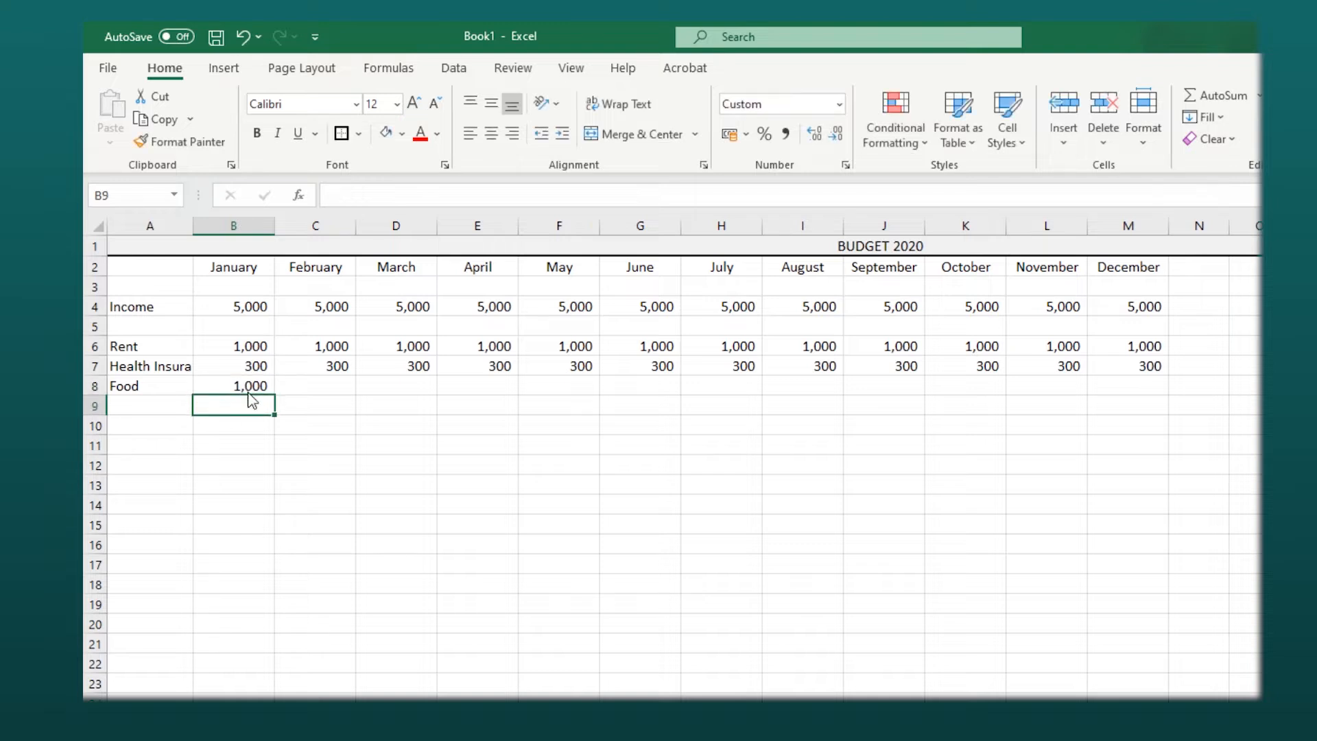
click(267, 389)
drag(276, 396, 1135, 405)
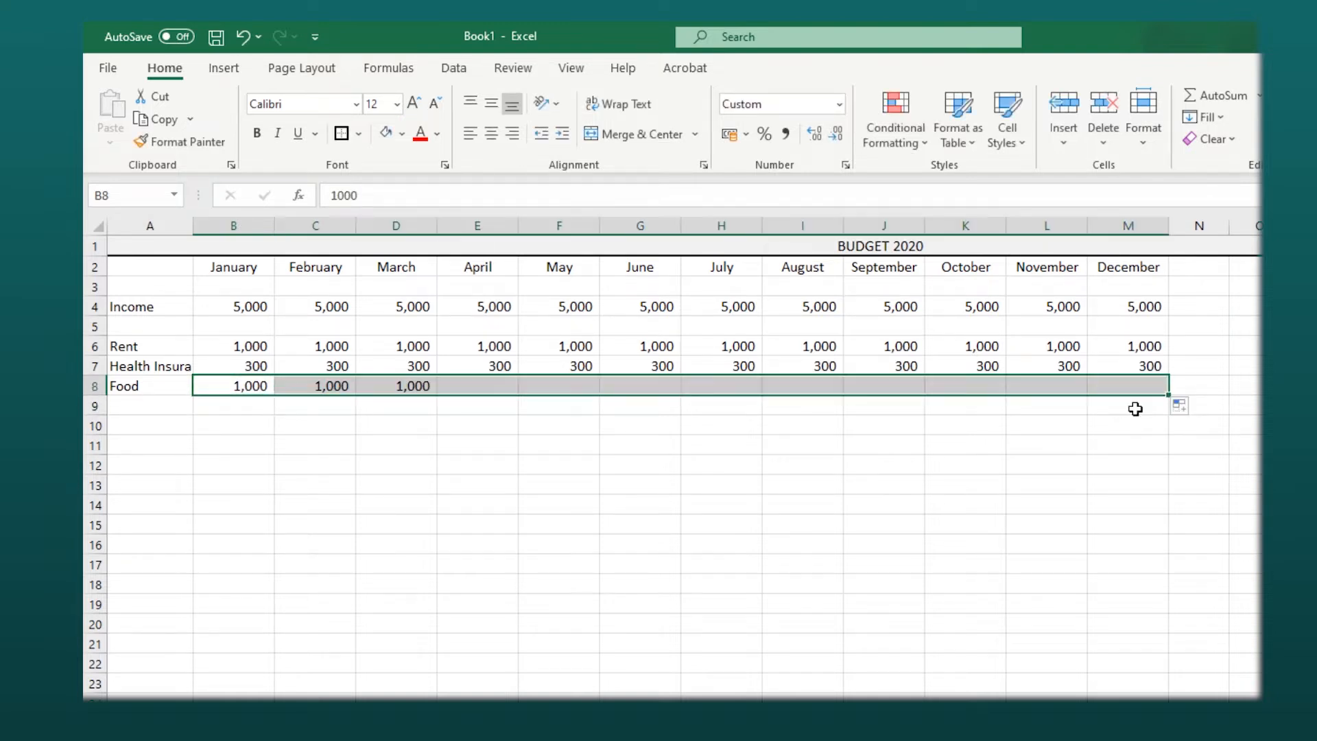
click(167, 404)
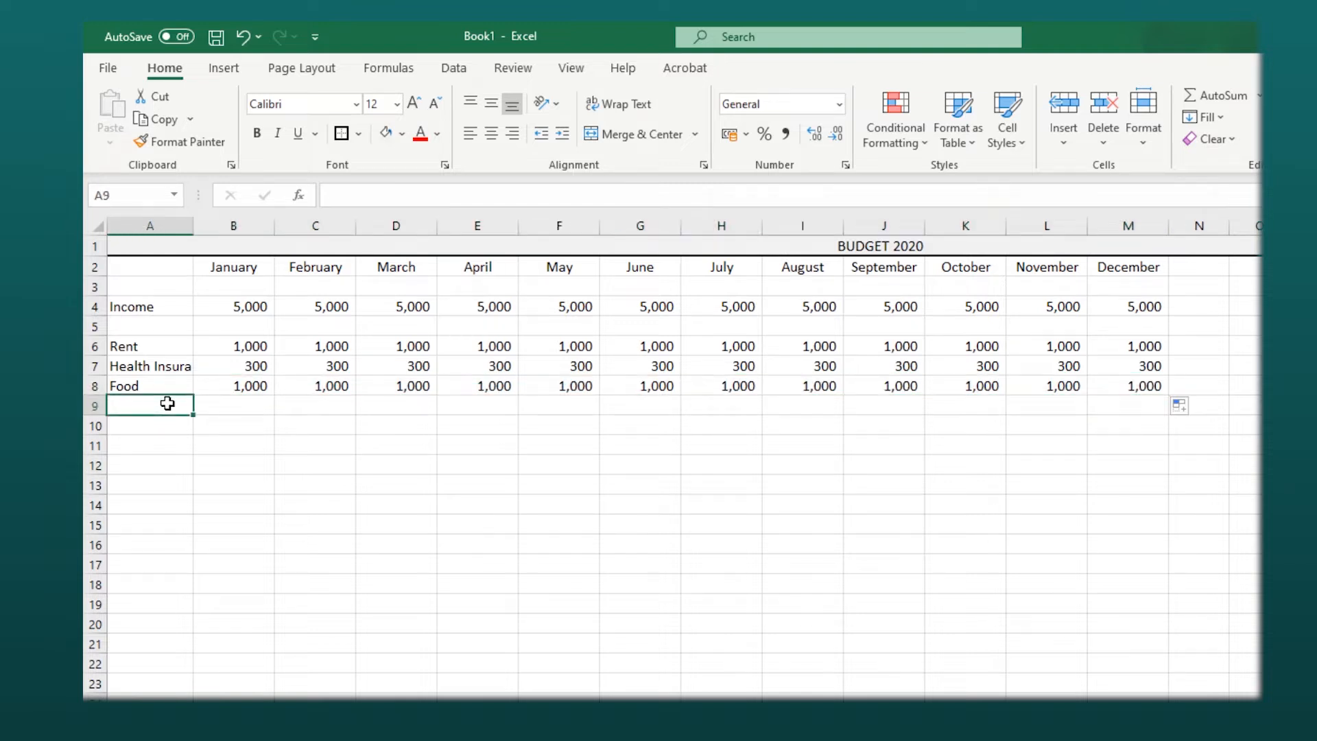
- Add an Electricity row with 50 per month filled from January to December
text(E)
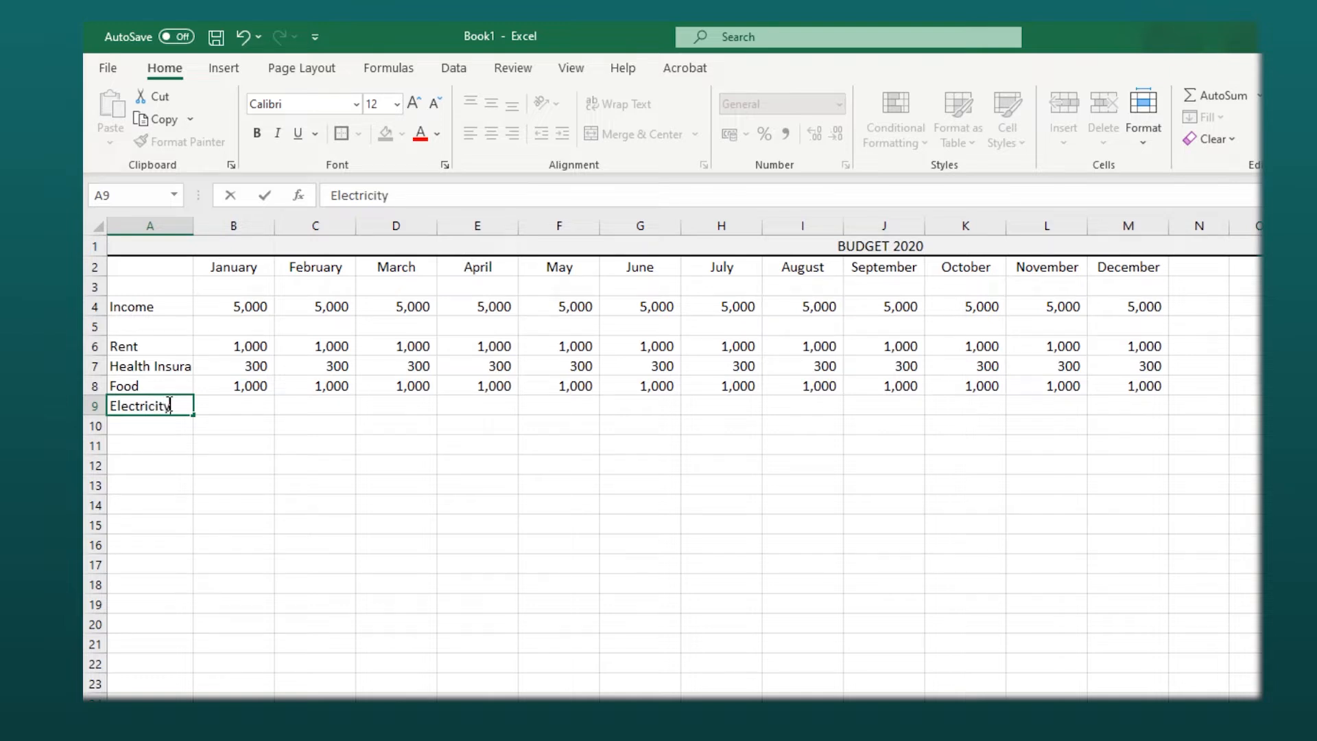
text(lectricity)
key(Tab)
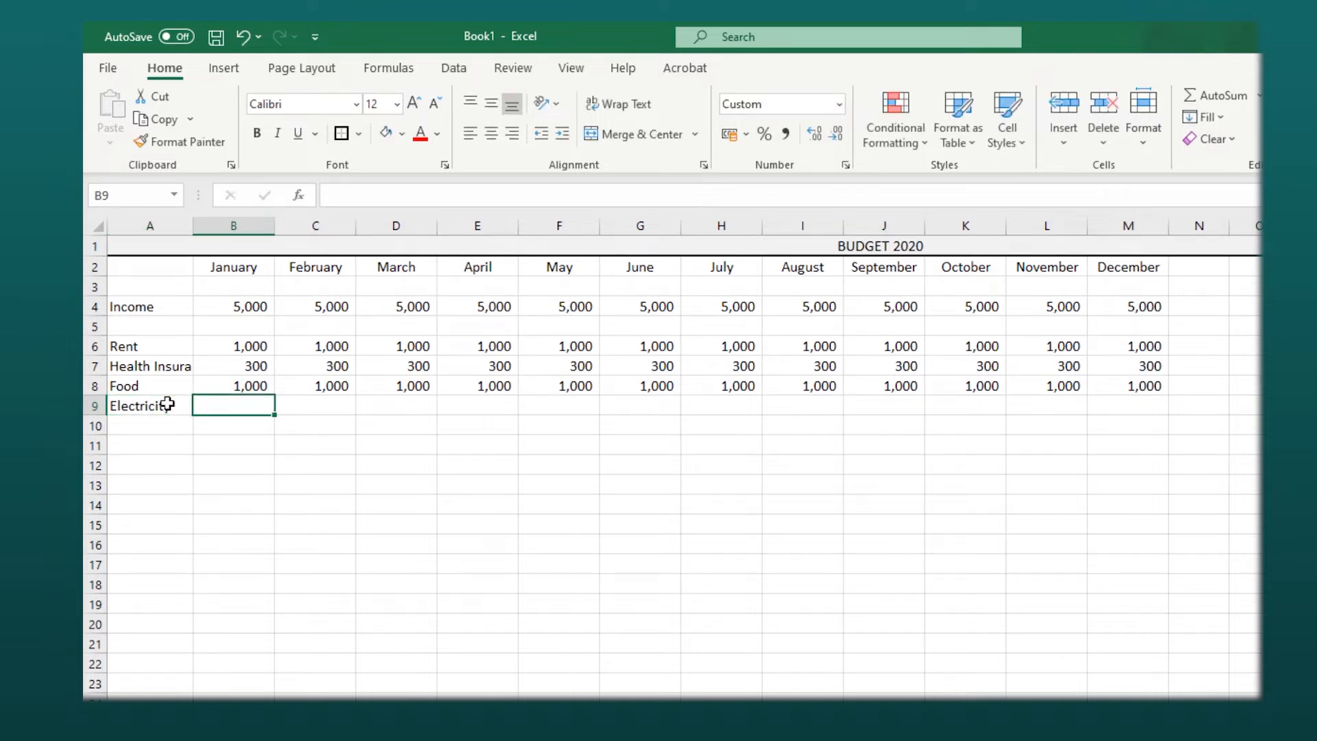
text(50)
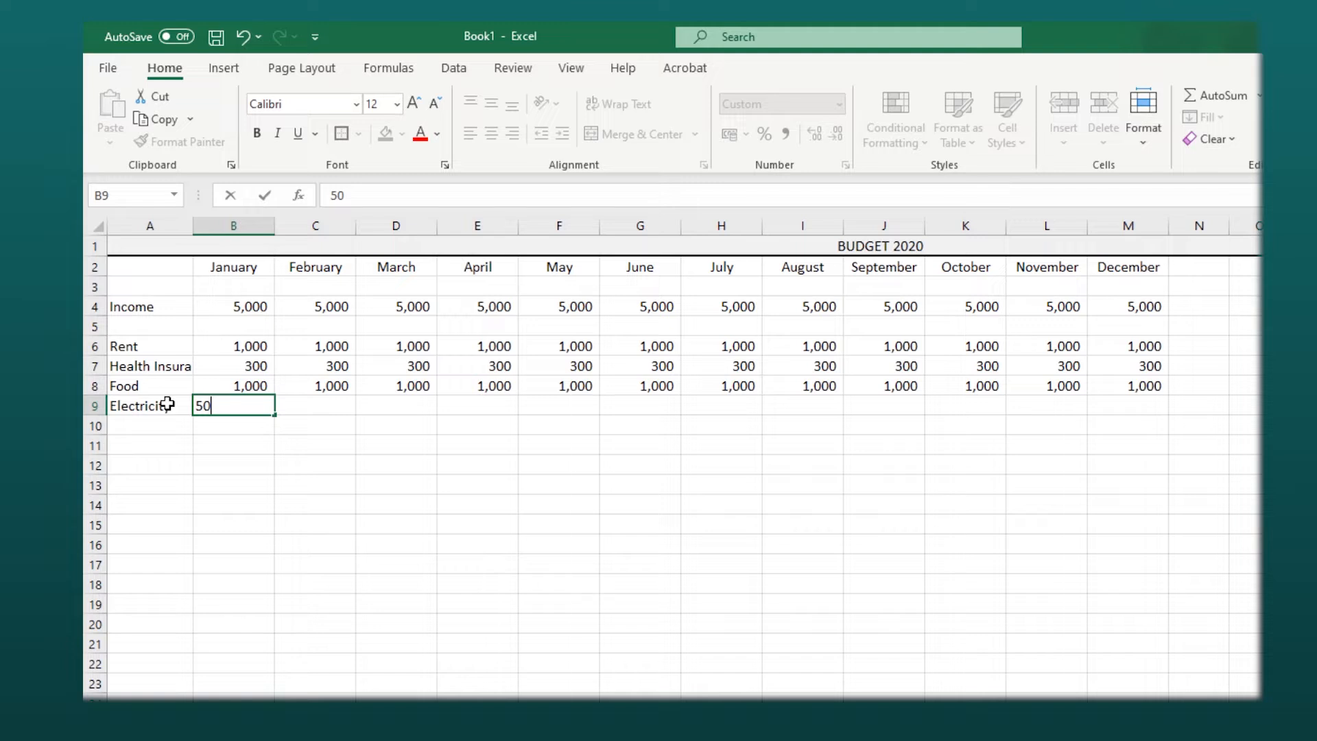
click(257, 467)
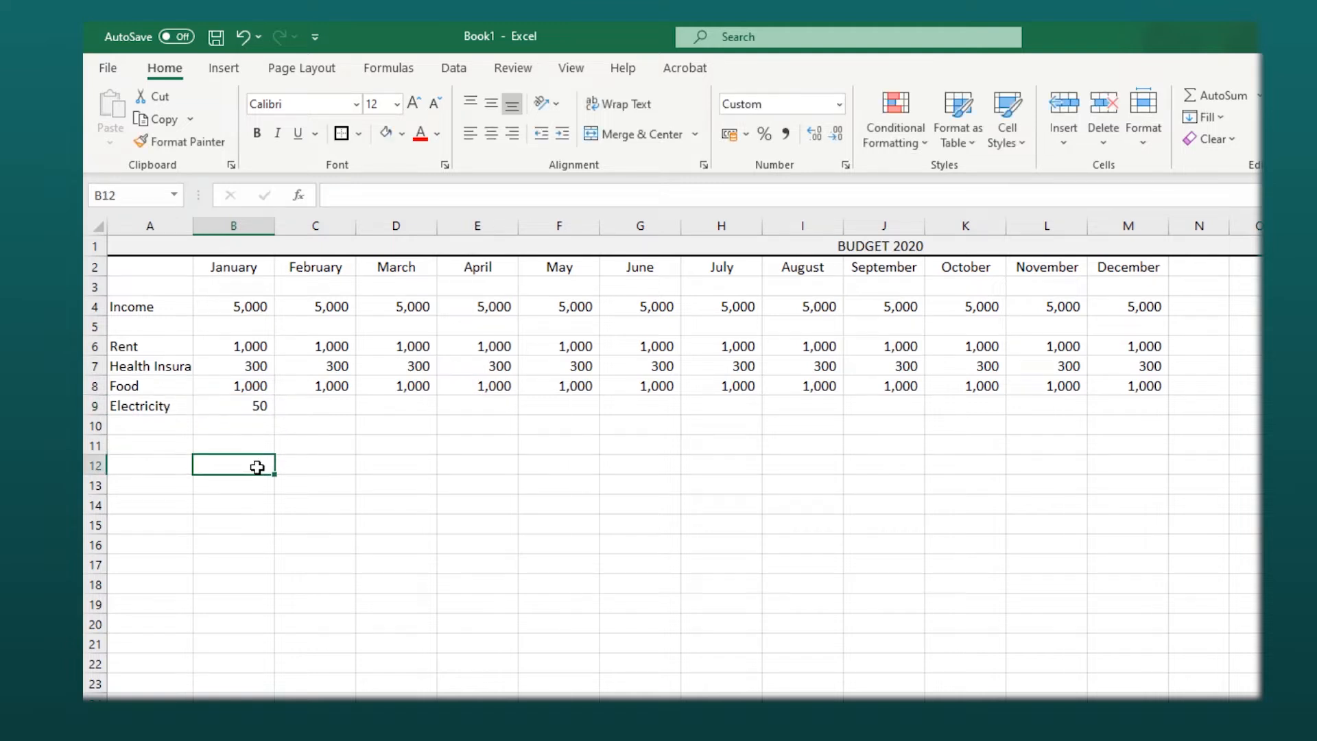
click(260, 409)
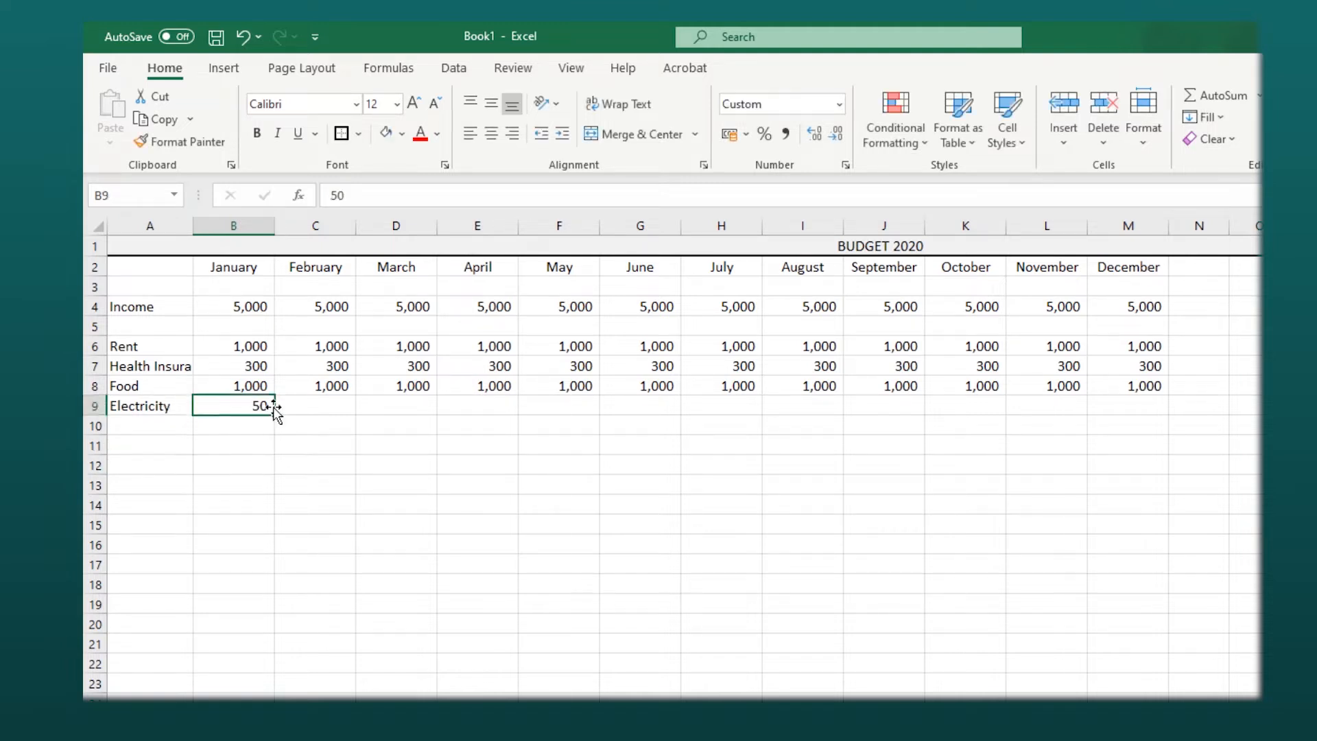
drag(276, 414, 1135, 417)
click(148, 428)
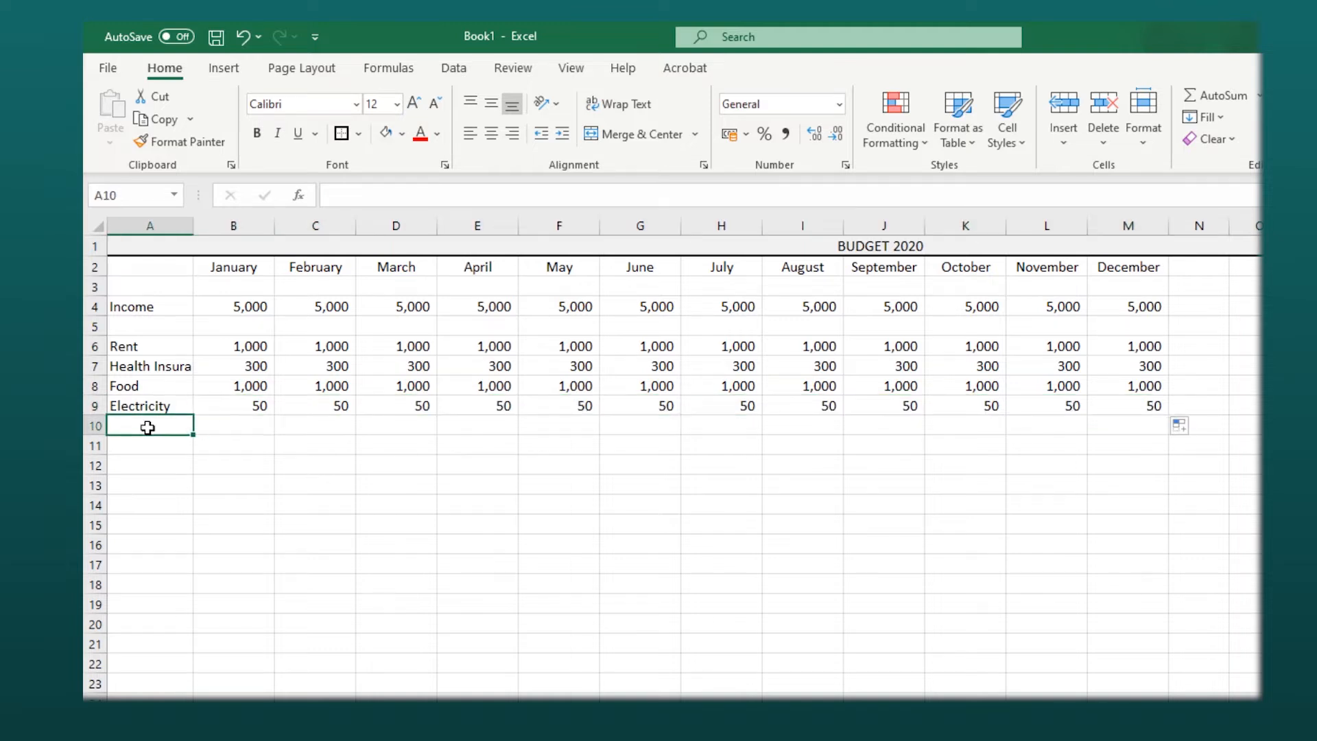
- Add a Phone row with 85 per month filled from January to December
text(Phone)
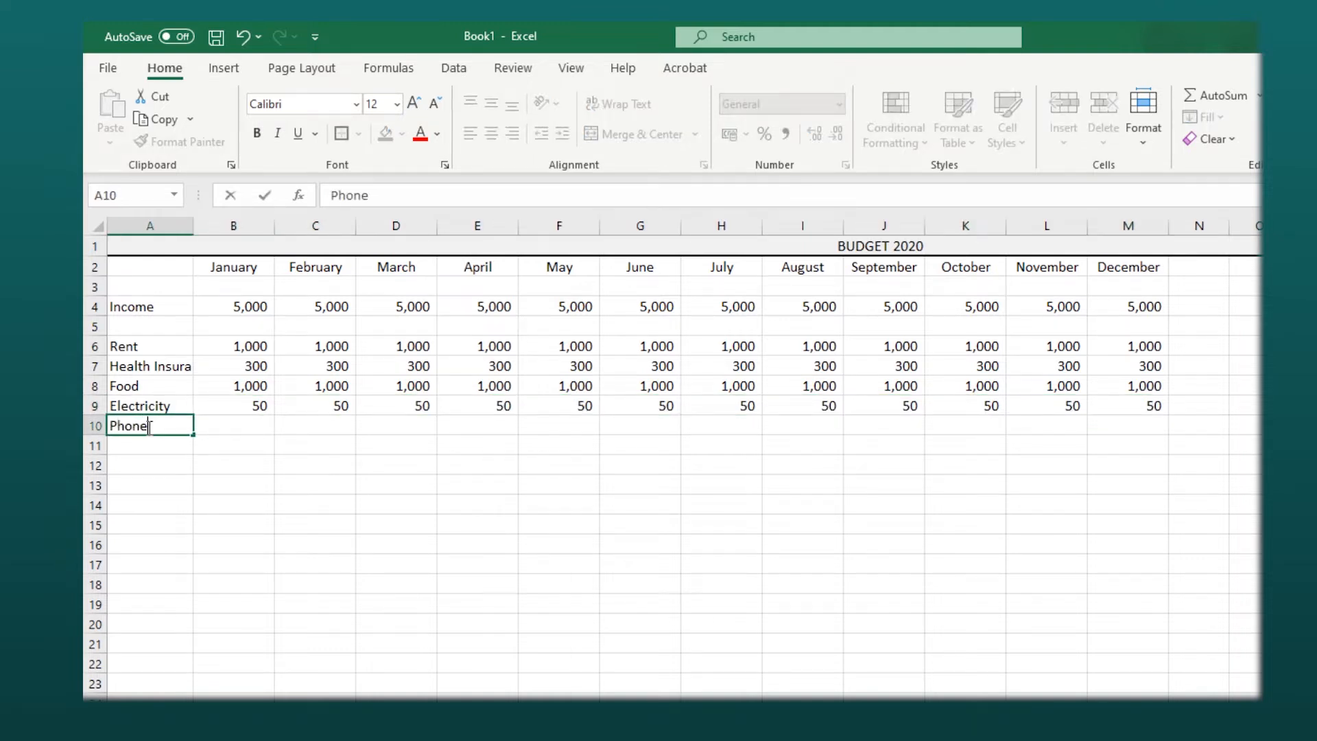
key(Tab)
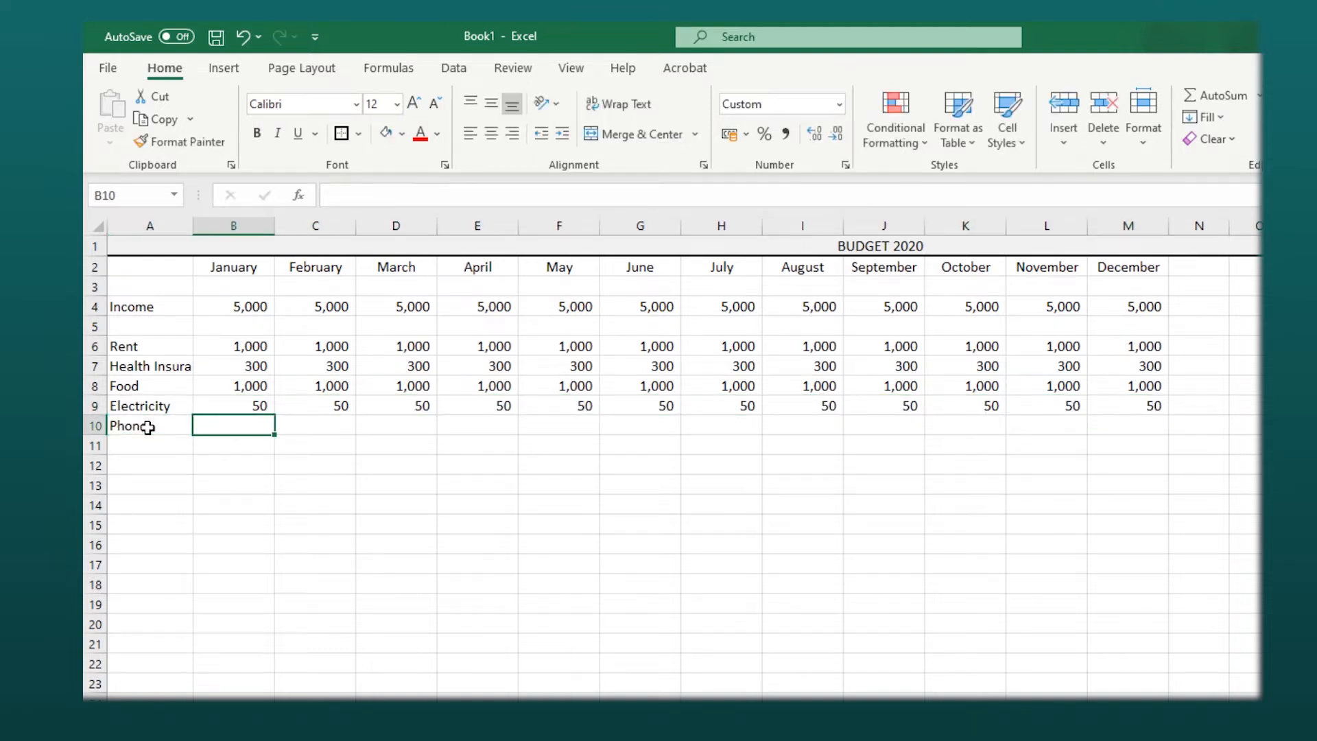
text(85)
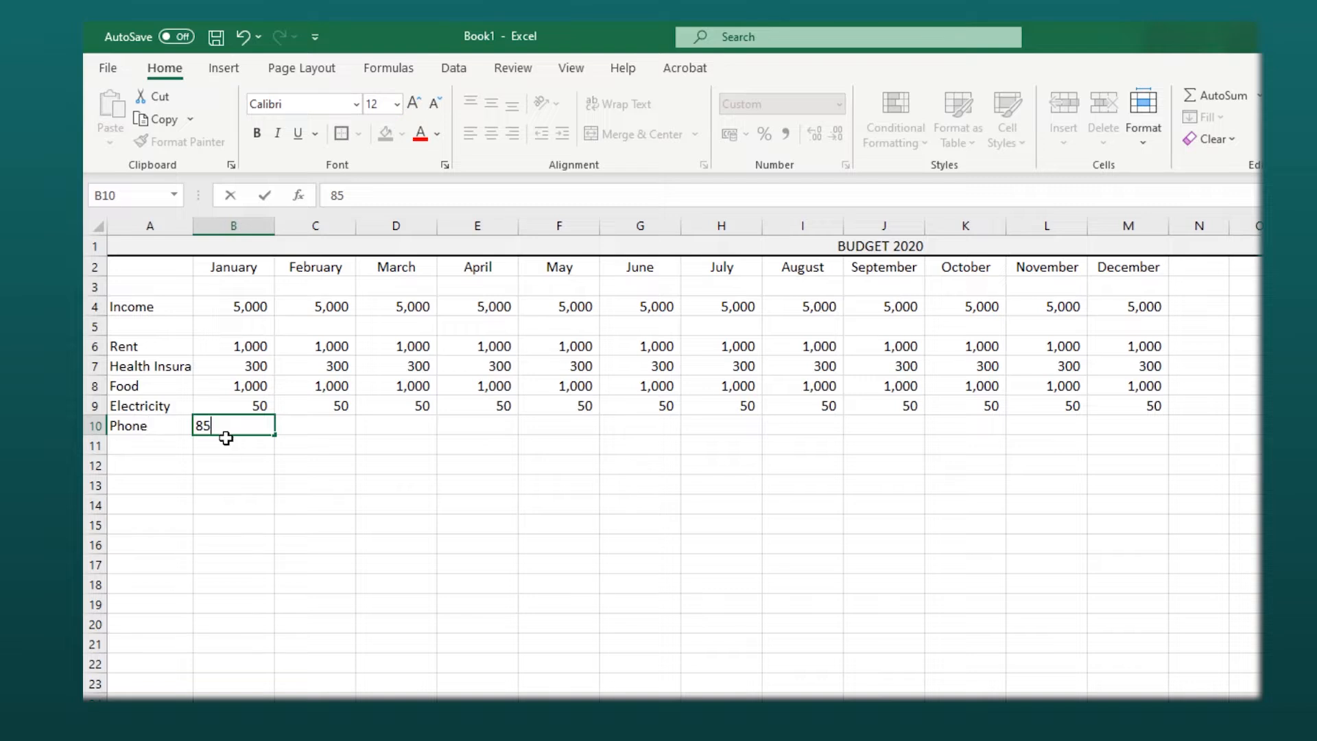
click(227, 442)
click(251, 426)
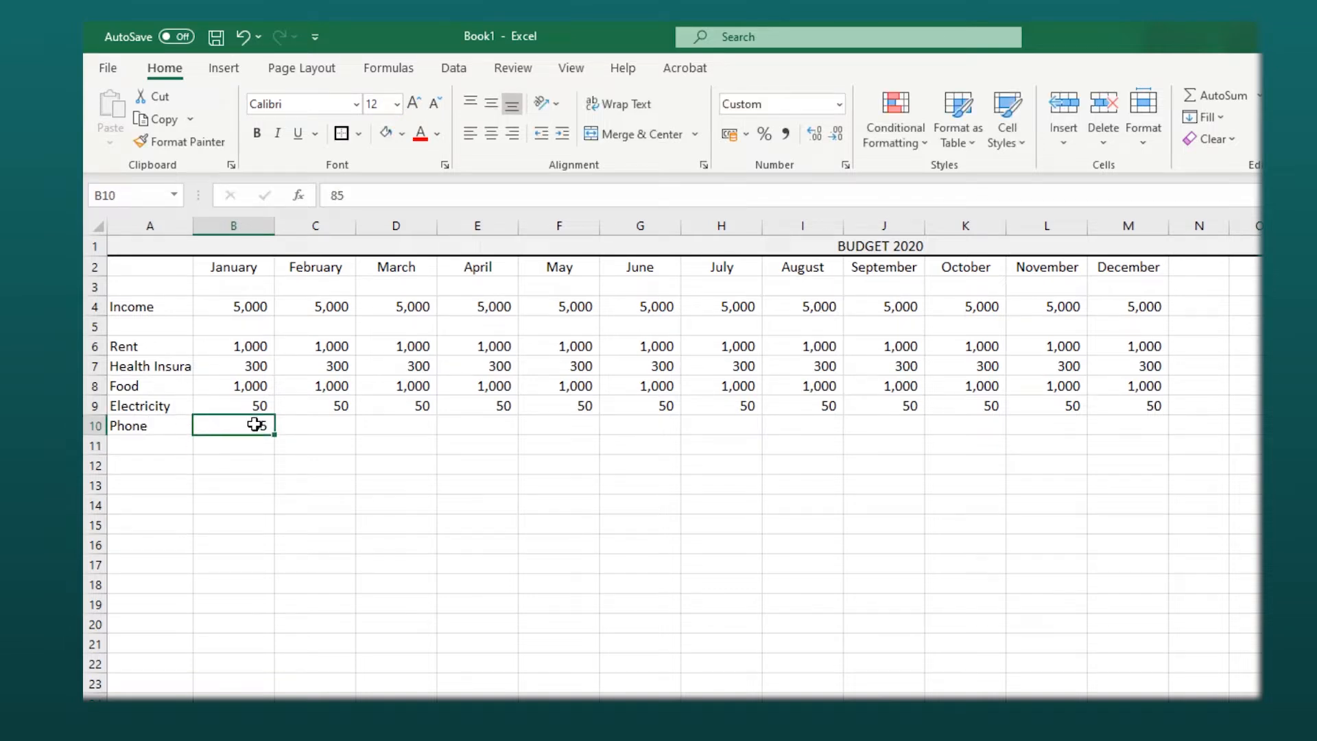
drag(271, 433, 1049, 477)
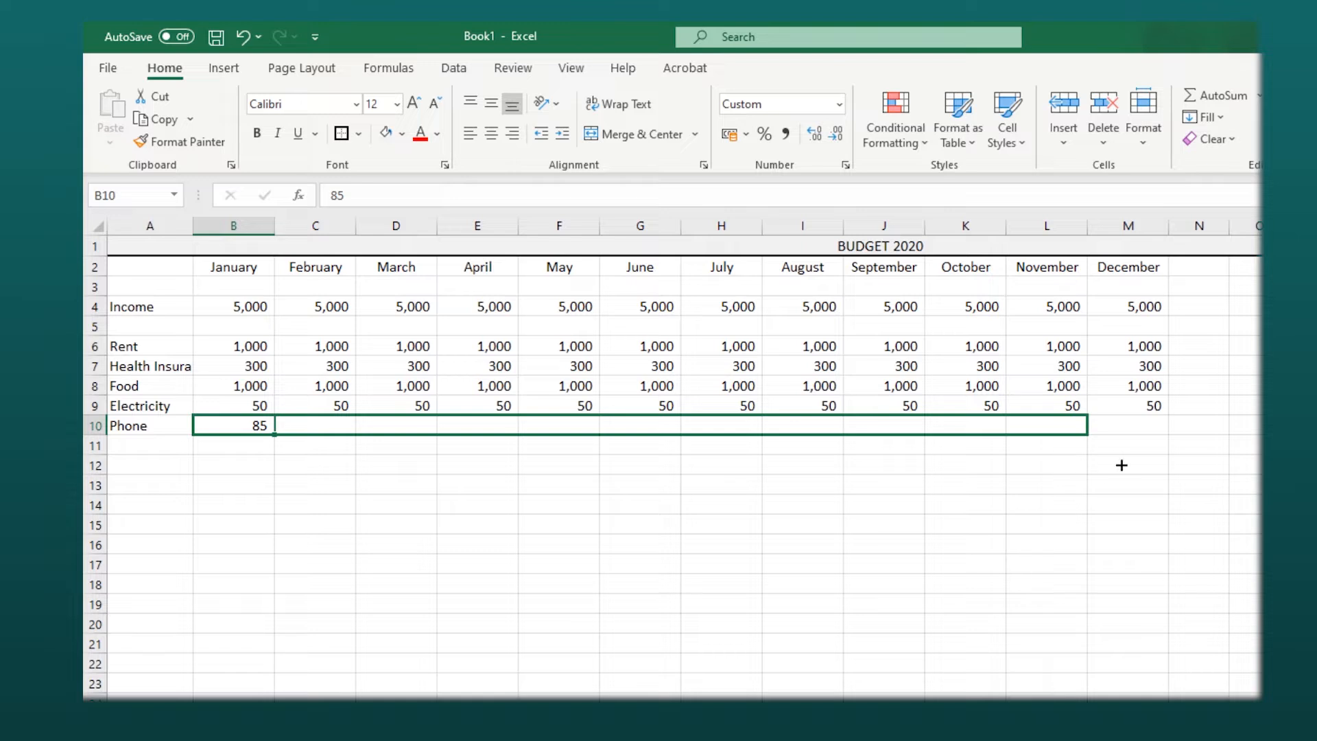
drag(1122, 460, 1129, 457)
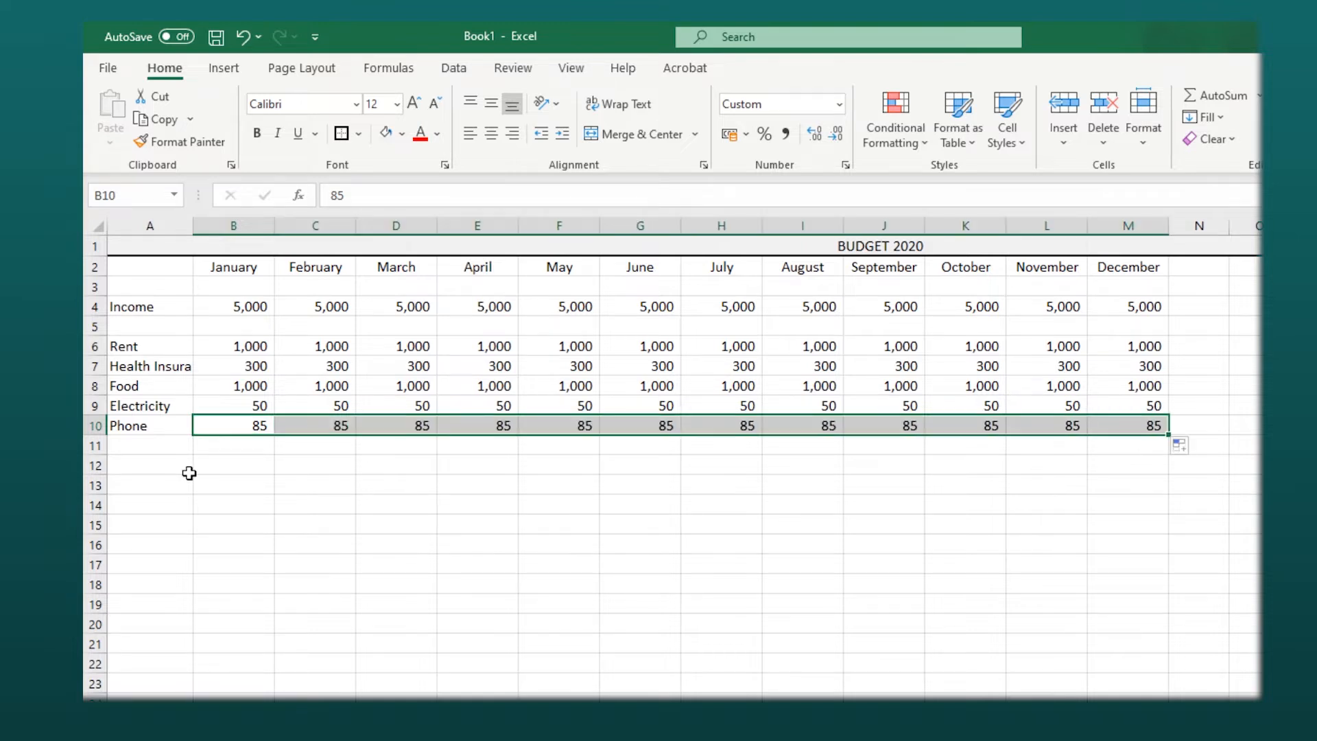
click(172, 454)
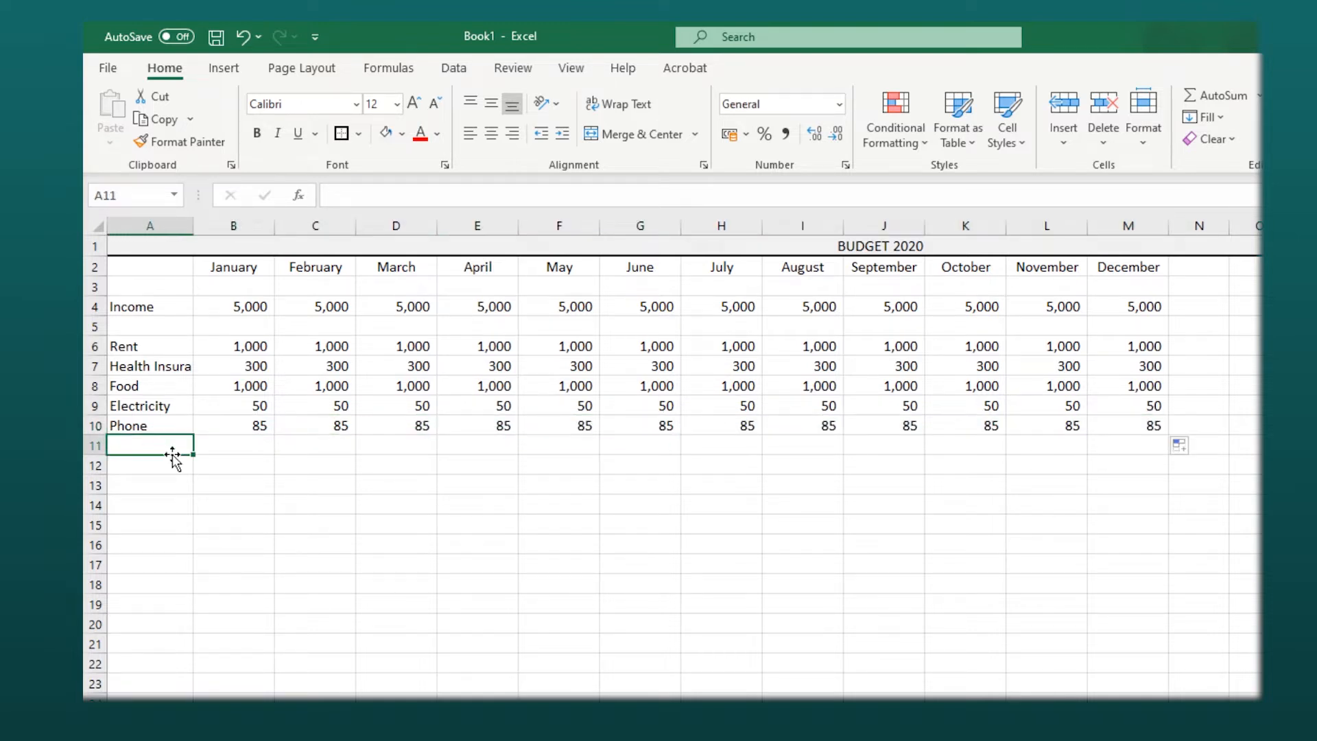
- Add a TV row with 115 per month filled from January to December
text(T)
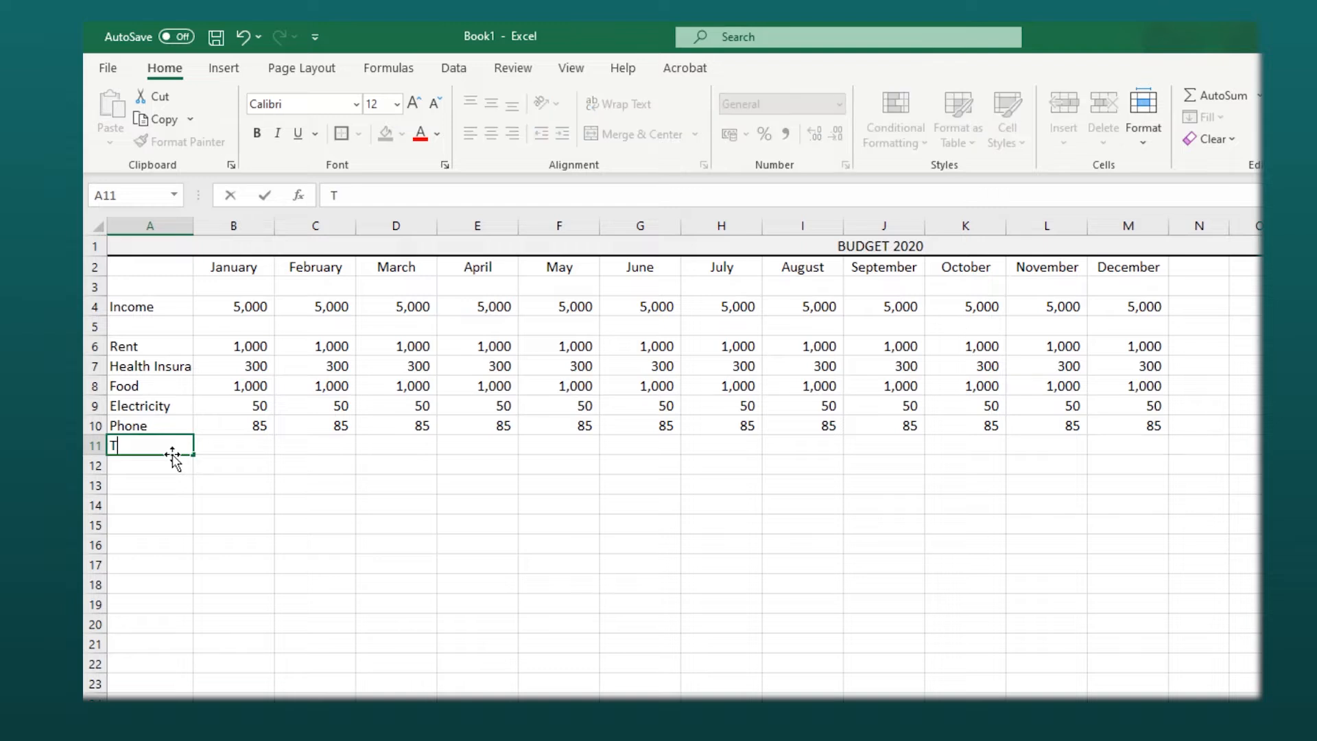
click(209, 447)
text(115)
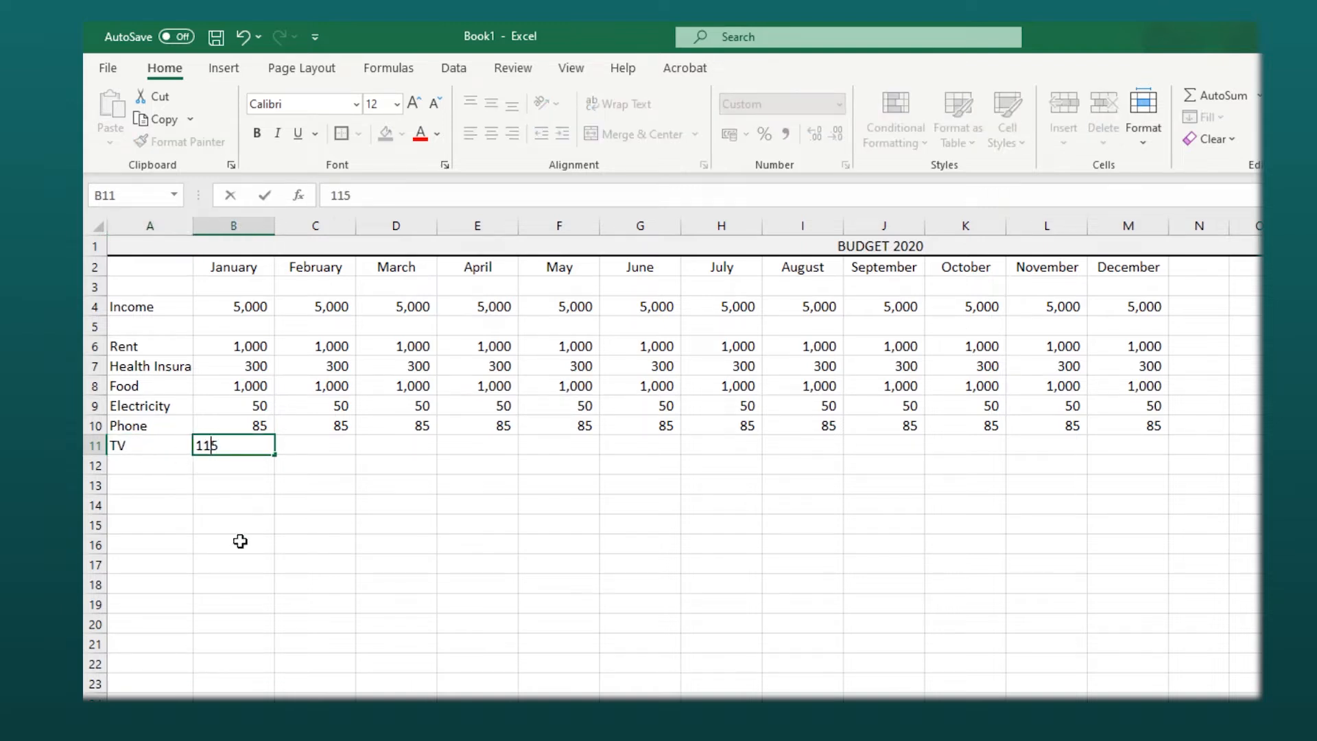
click(240, 541)
click(249, 448)
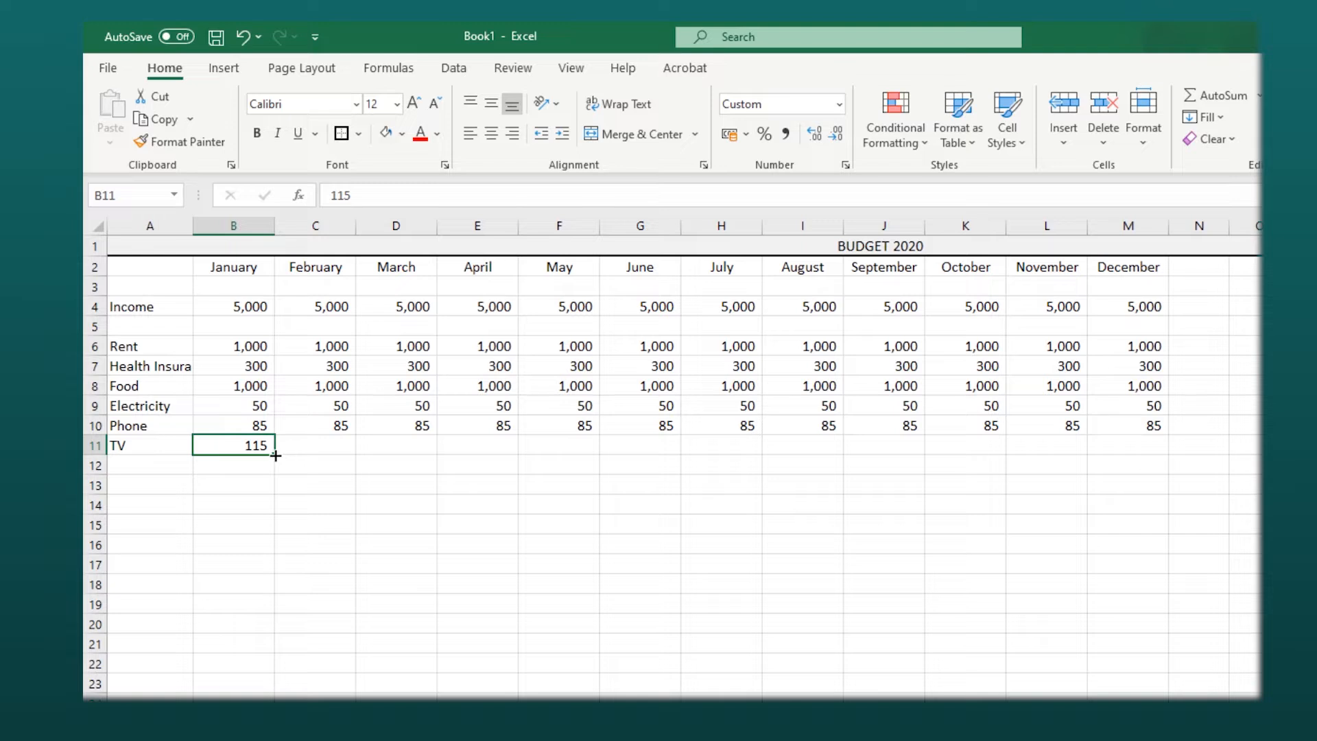
drag(274, 454, 1132, 435)
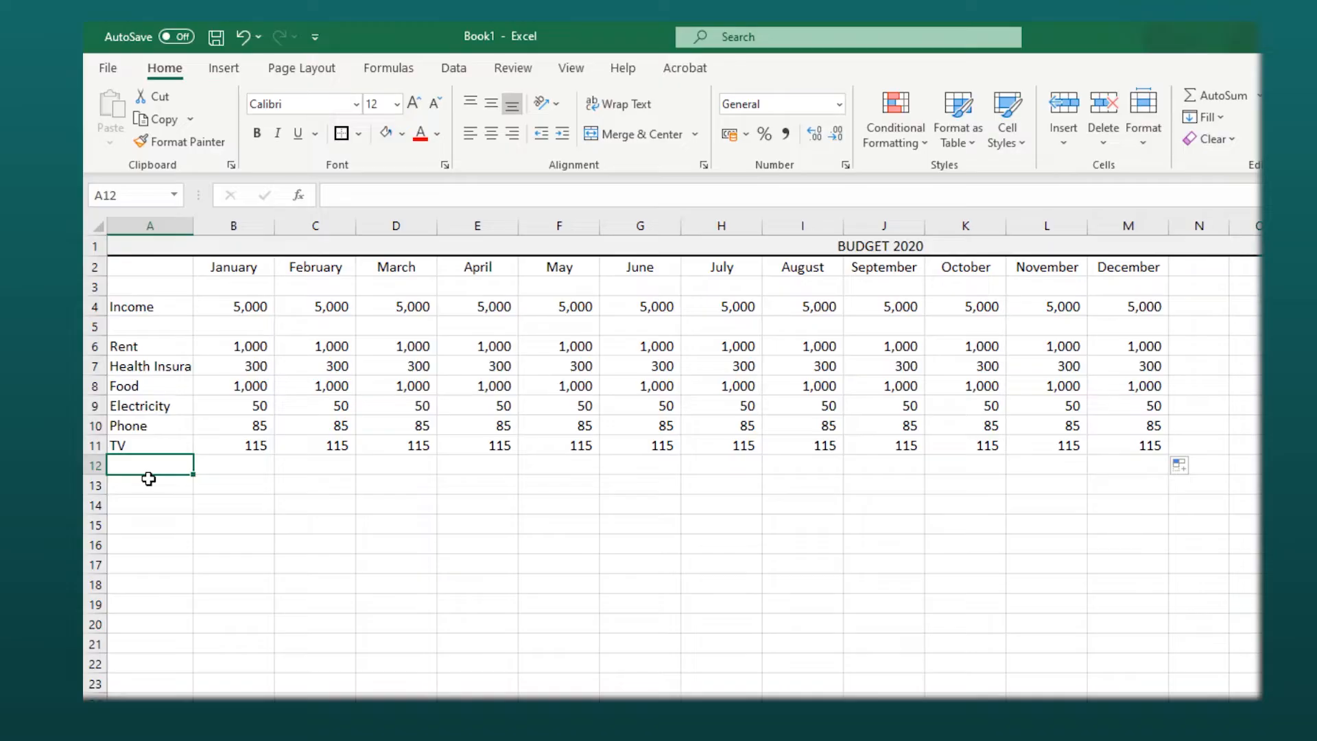
- Add a Car Insurance row with 125 per month filled from January to December
text(Car)
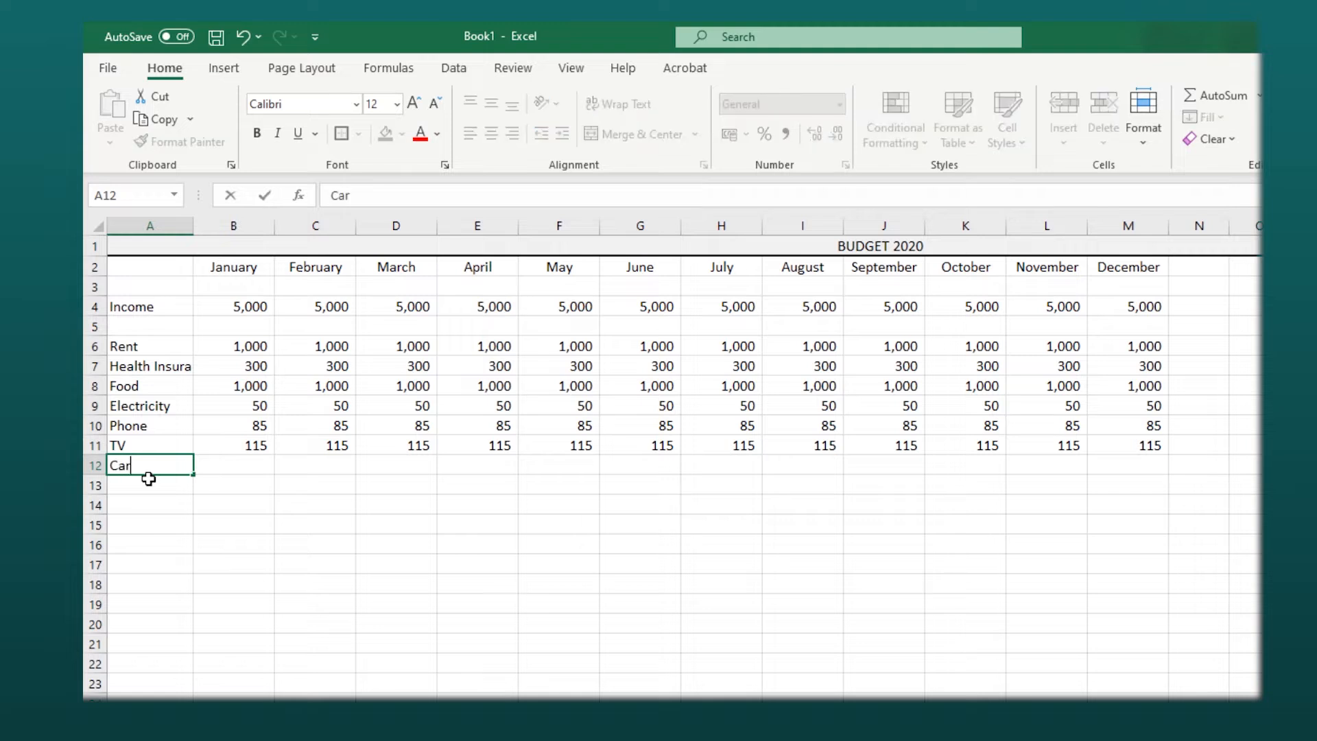
text( Insurancew)
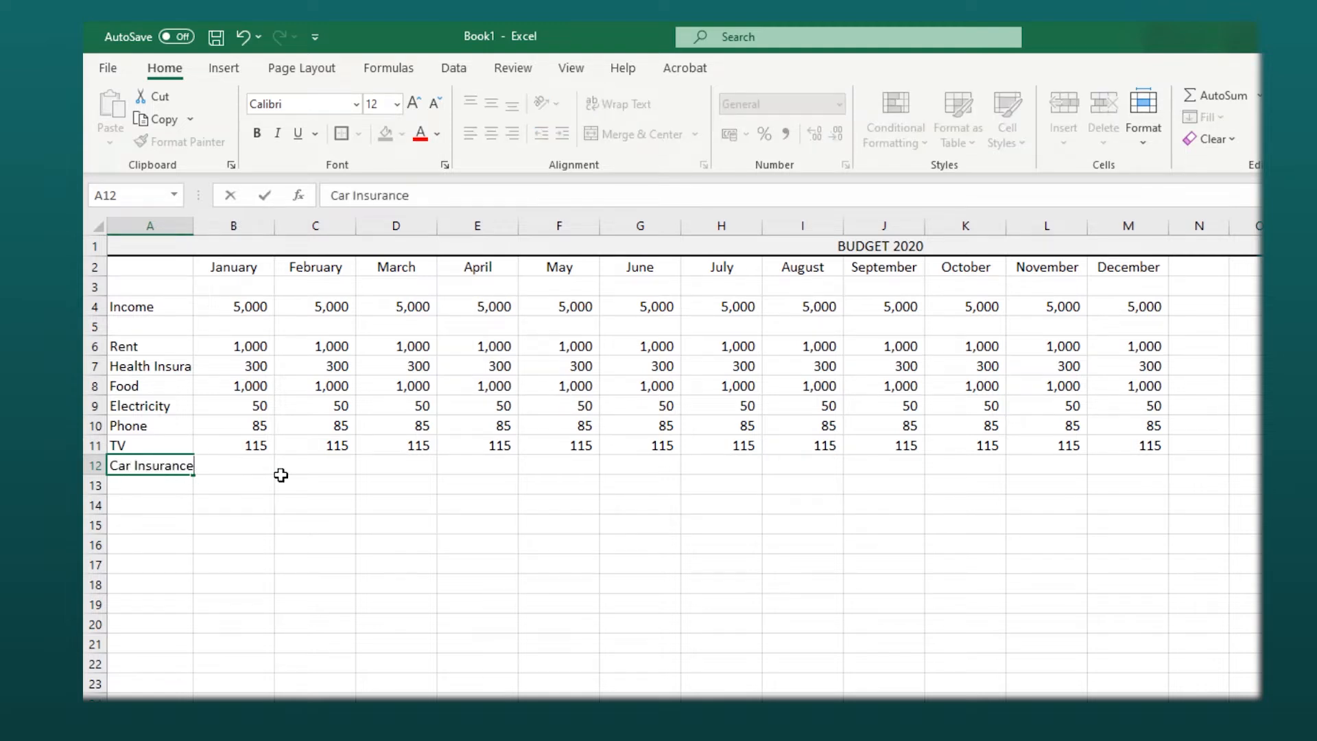
click(418, 585)
click(240, 463)
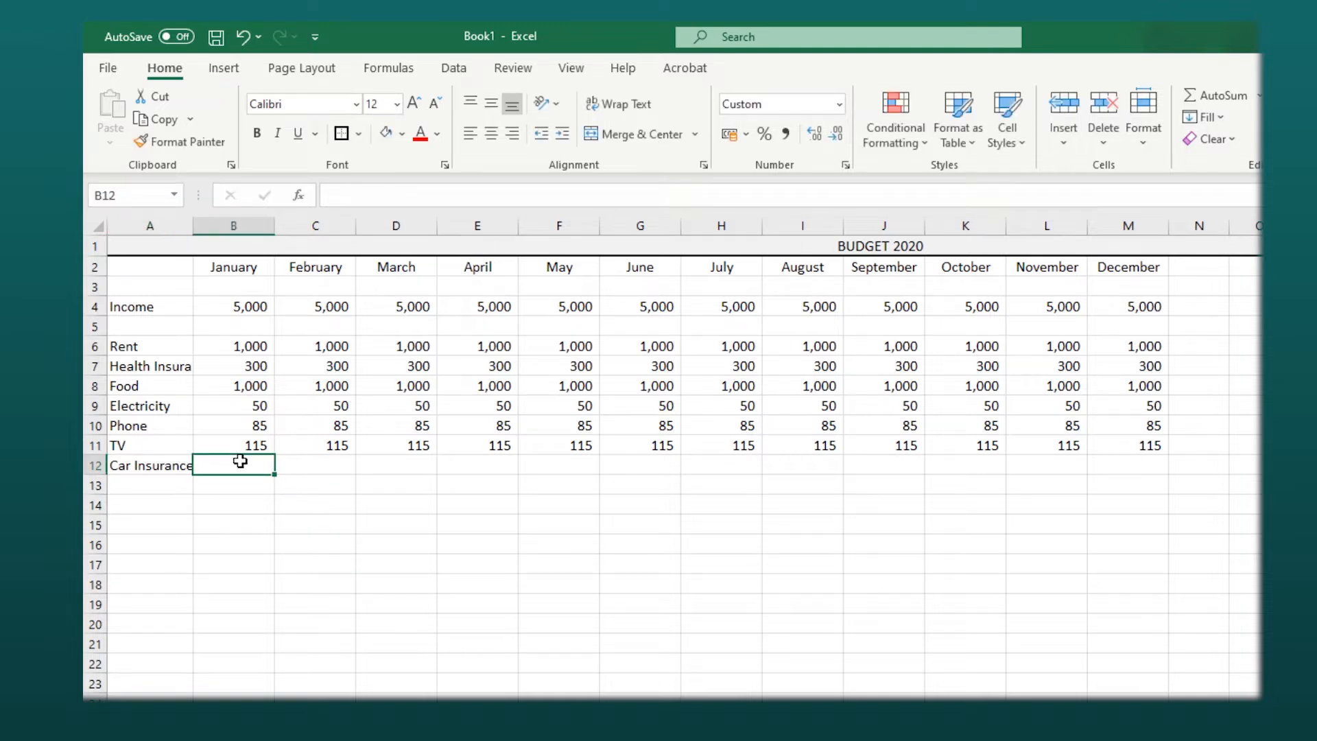
text(125)
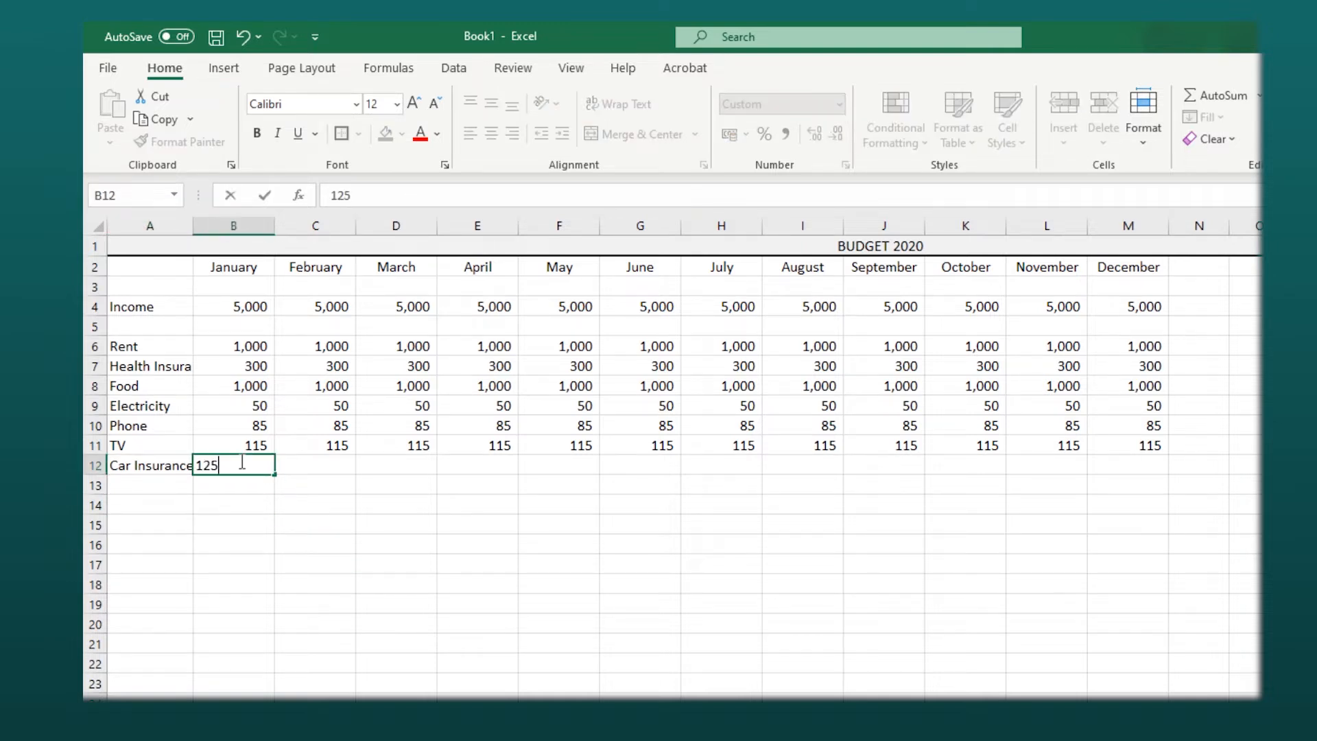
click(329, 659)
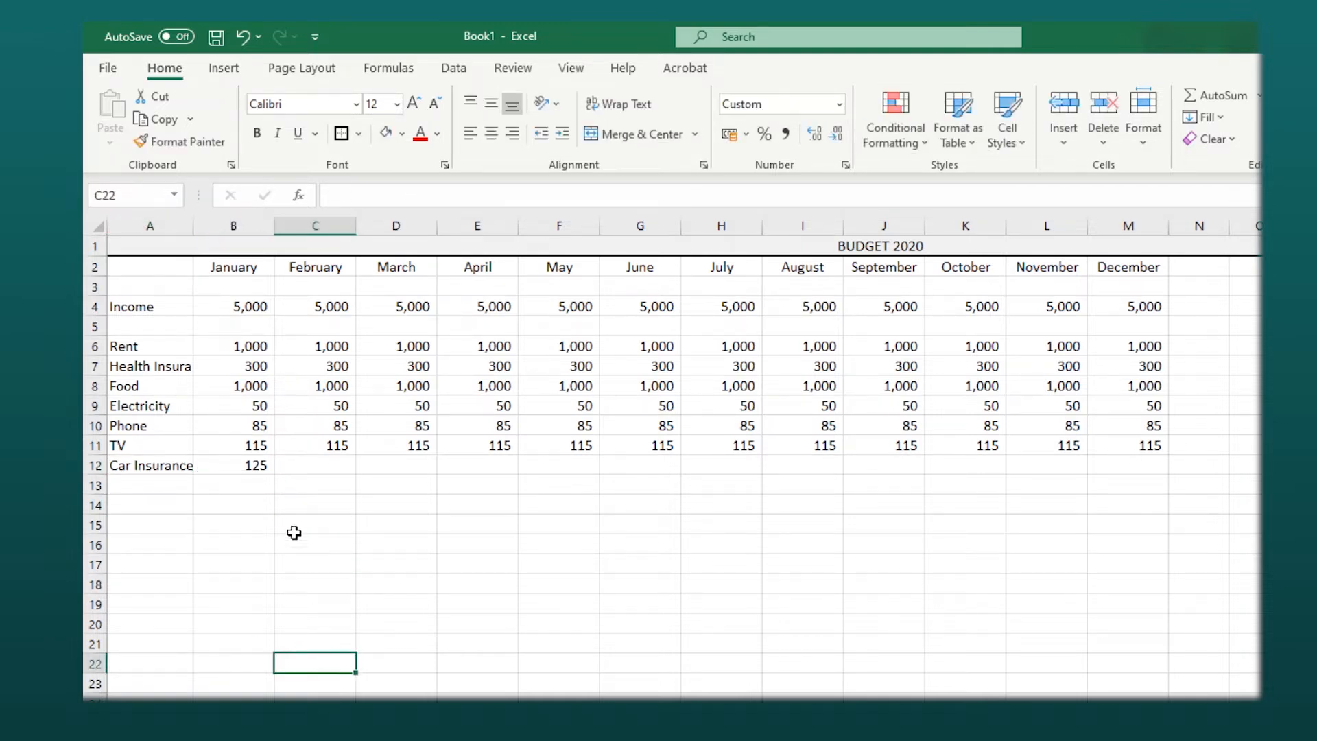
click(260, 472)
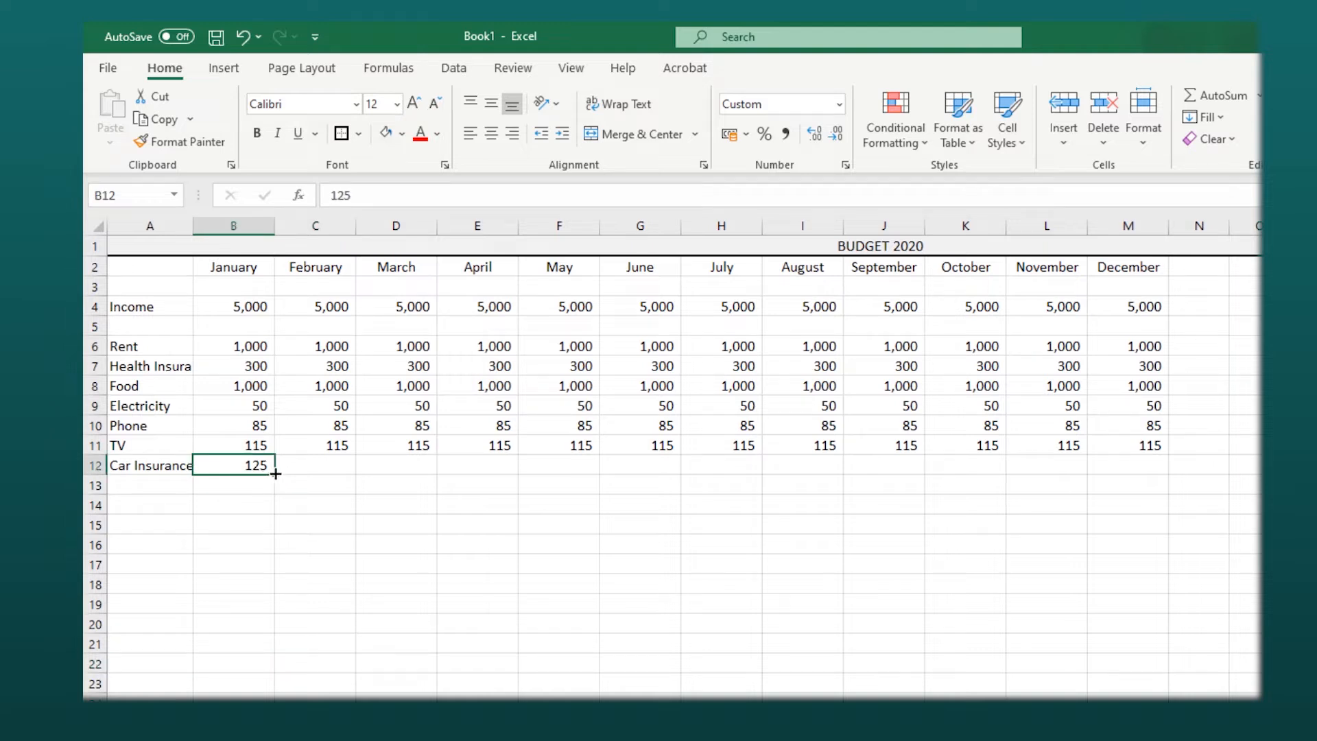
drag(275, 473, 1138, 479)
- Total the Car Insurance row in column N with a SUM formula over January to December
click(1205, 467)
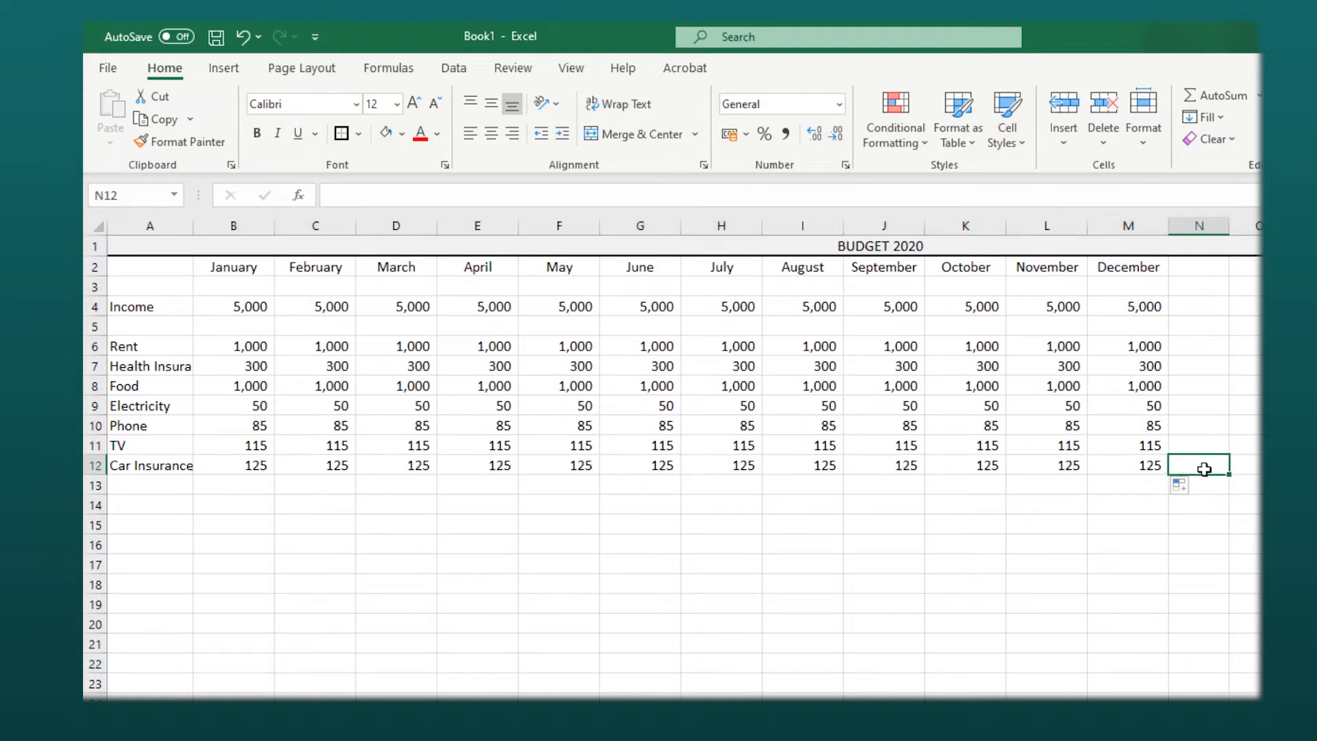
text(=sum()
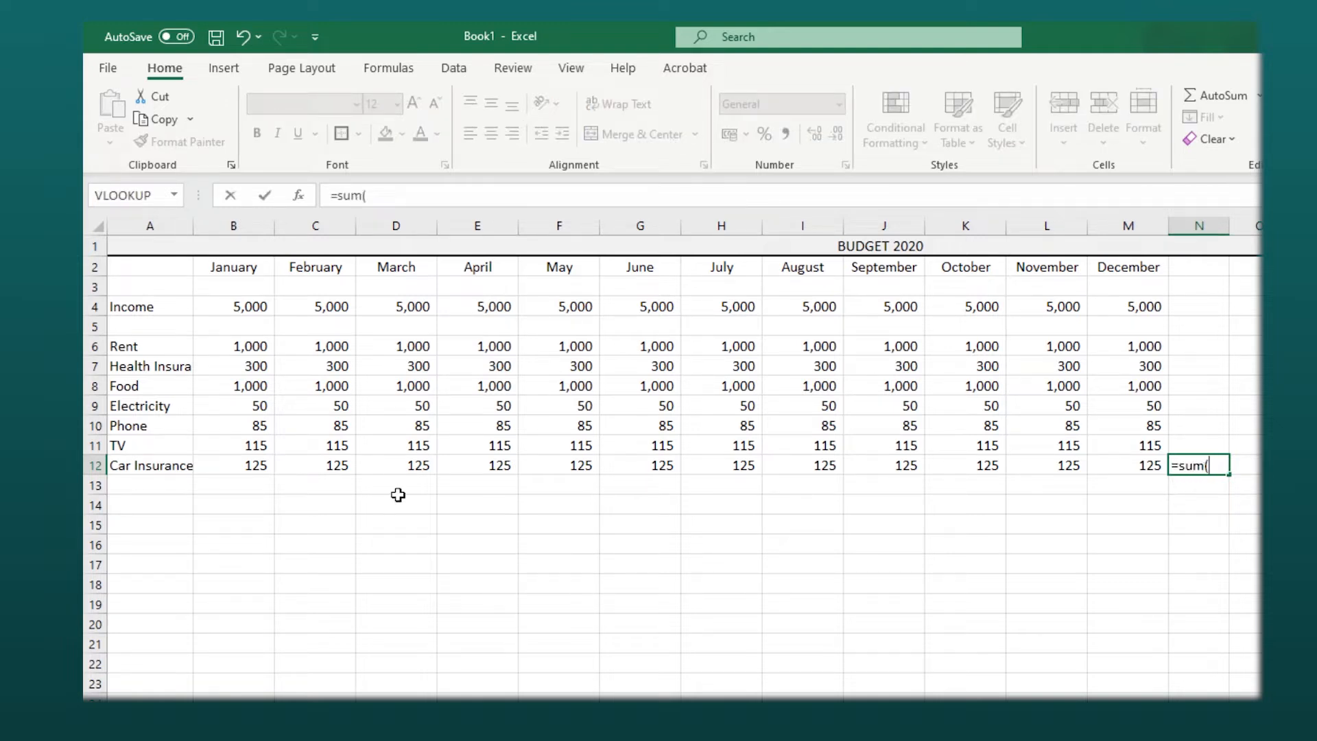
click(261, 470)
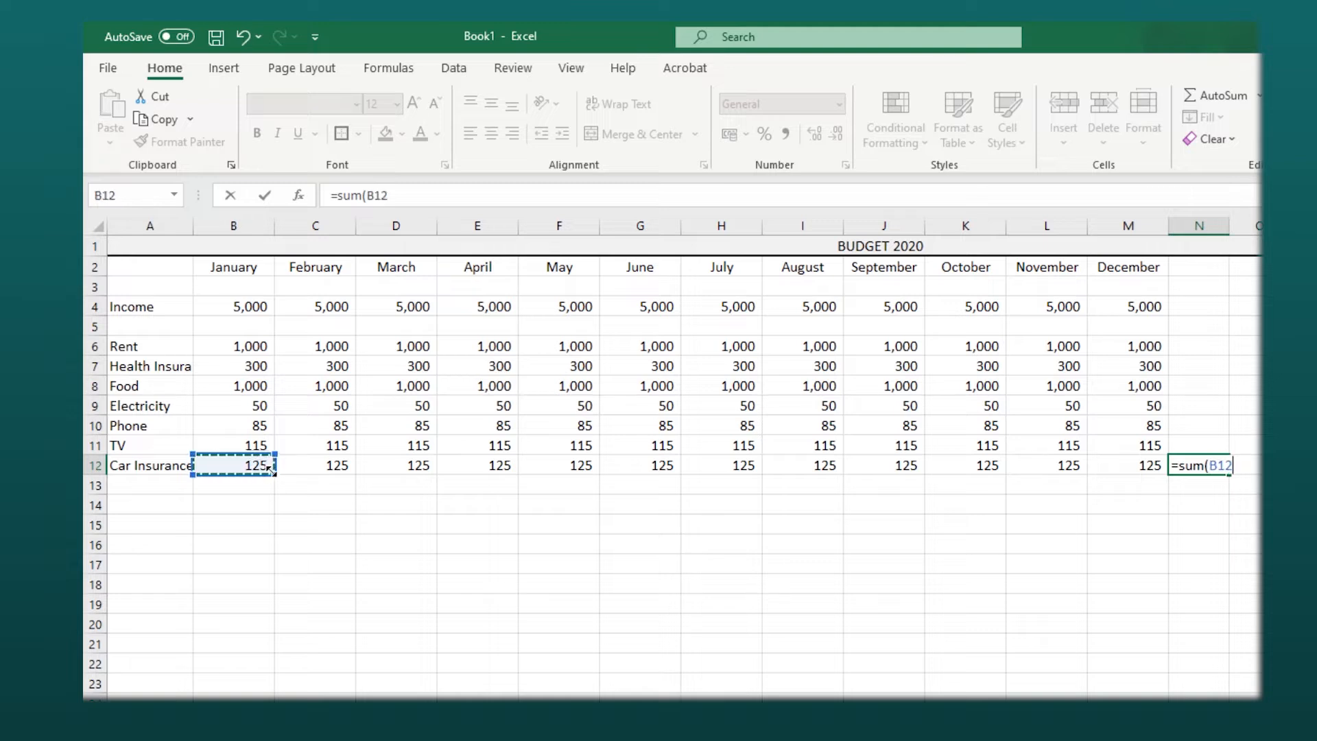
drag(263, 473, 1060, 472)
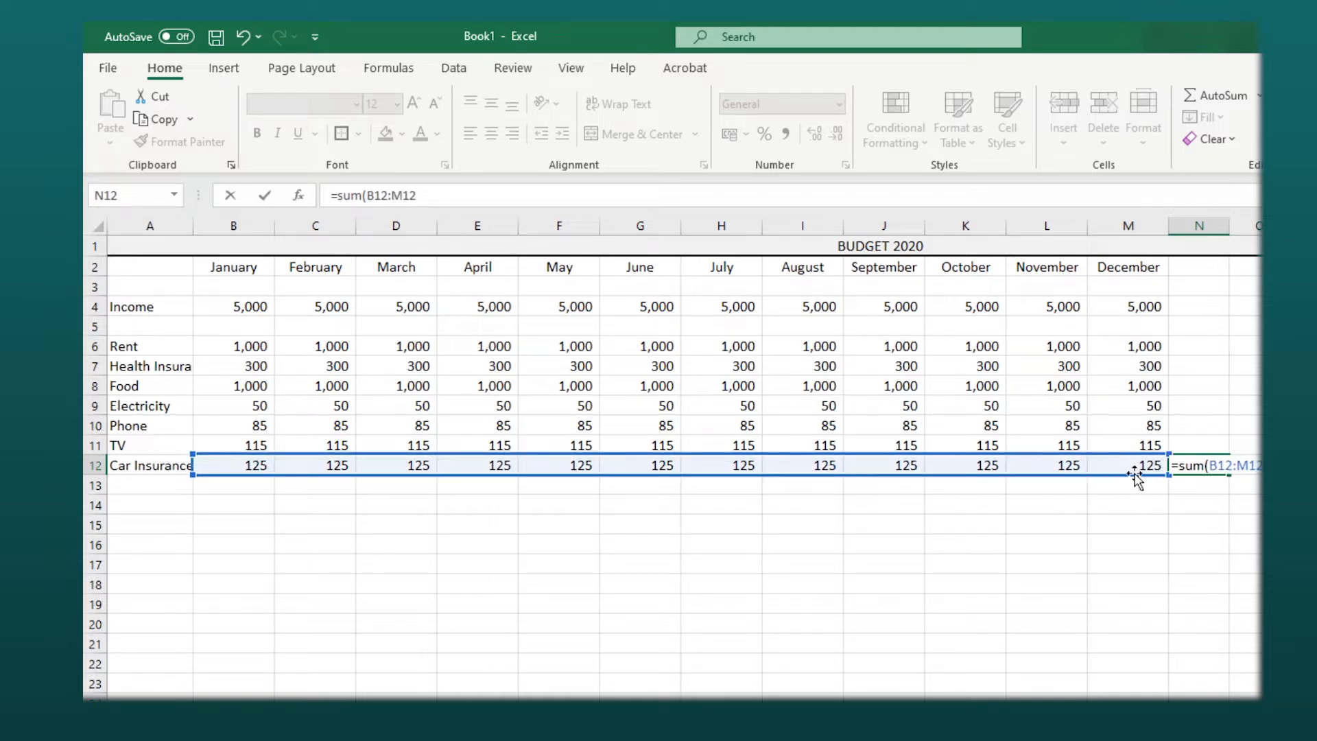
key(Return)
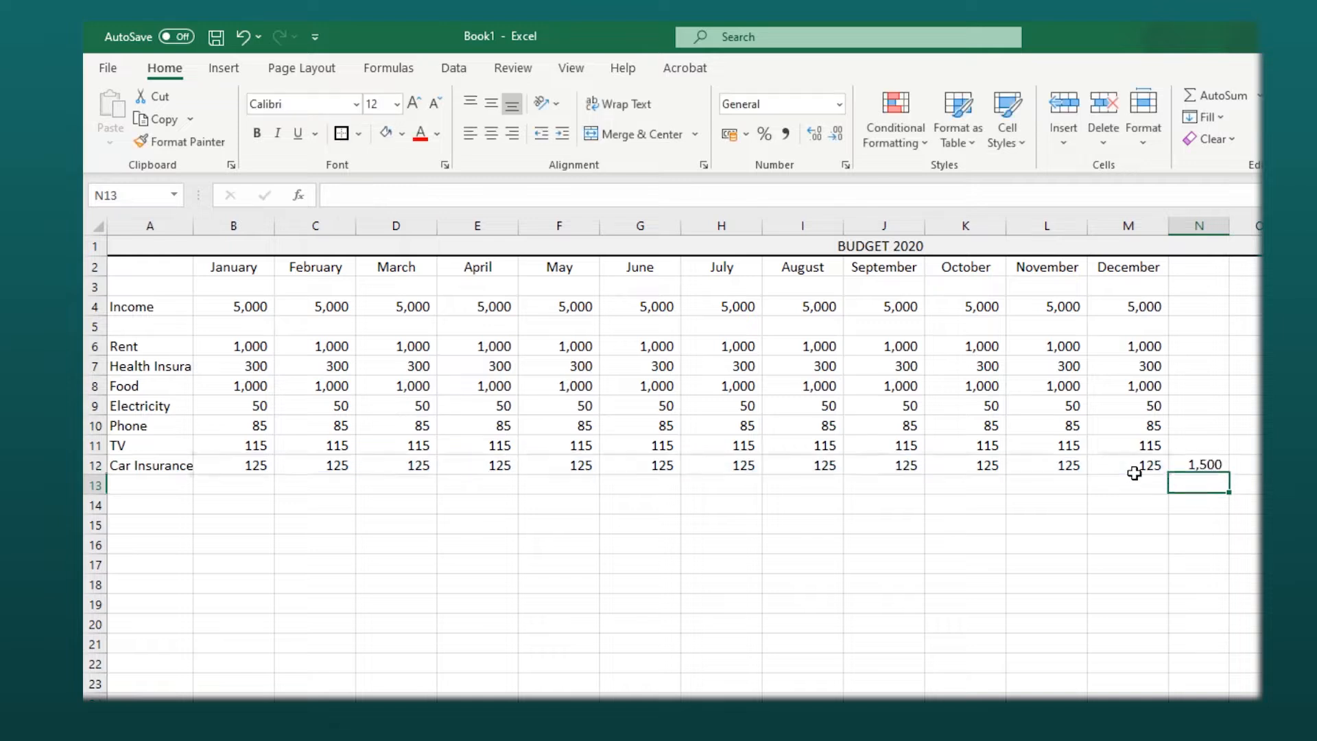
- Add a Petrol row with 200 per month filled from January to December
click(150, 485)
text(Petrol)
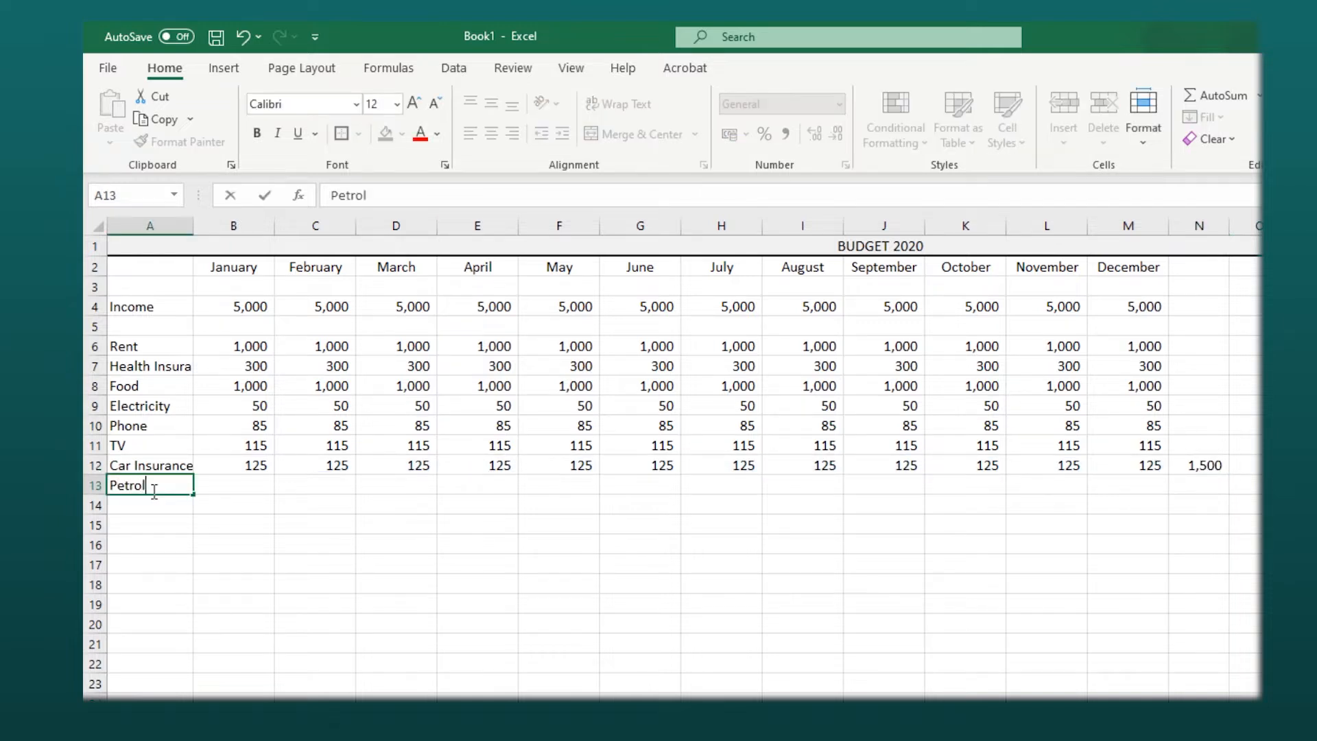
key(Tab)
text(200)
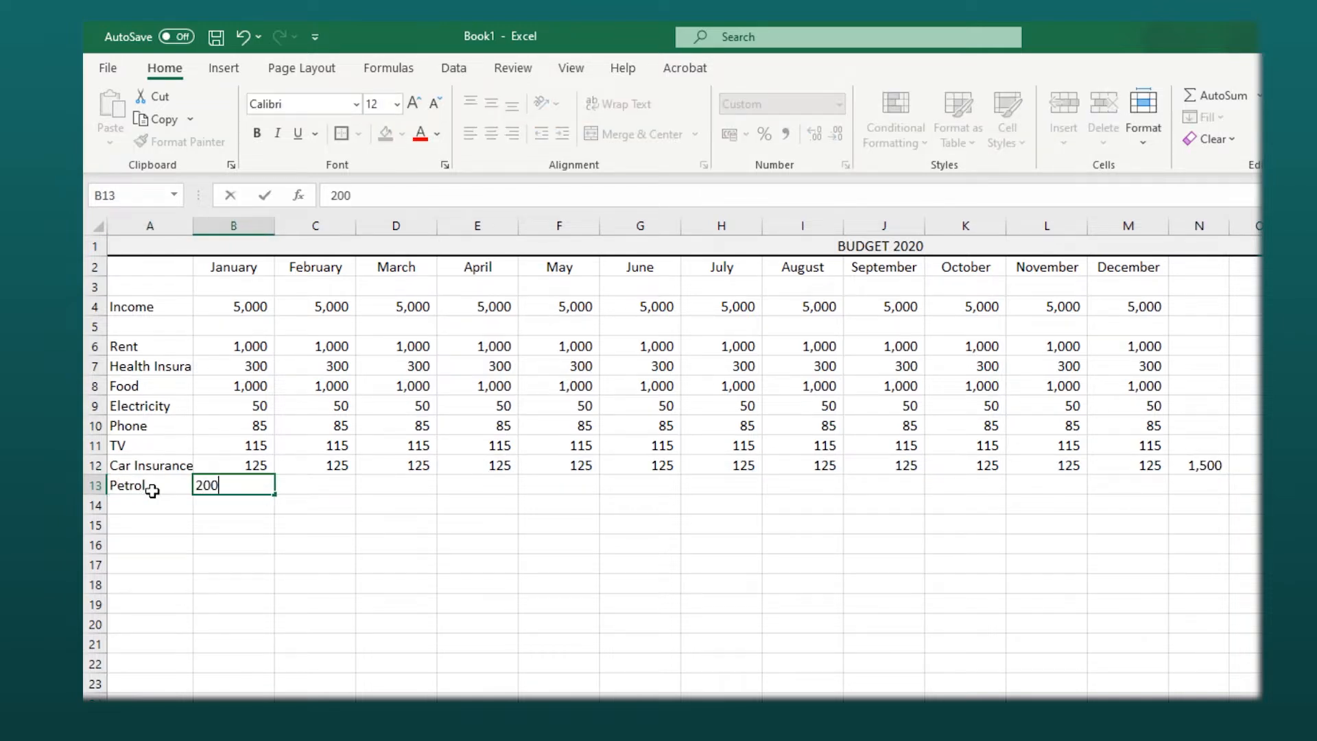
click(256, 529)
click(259, 485)
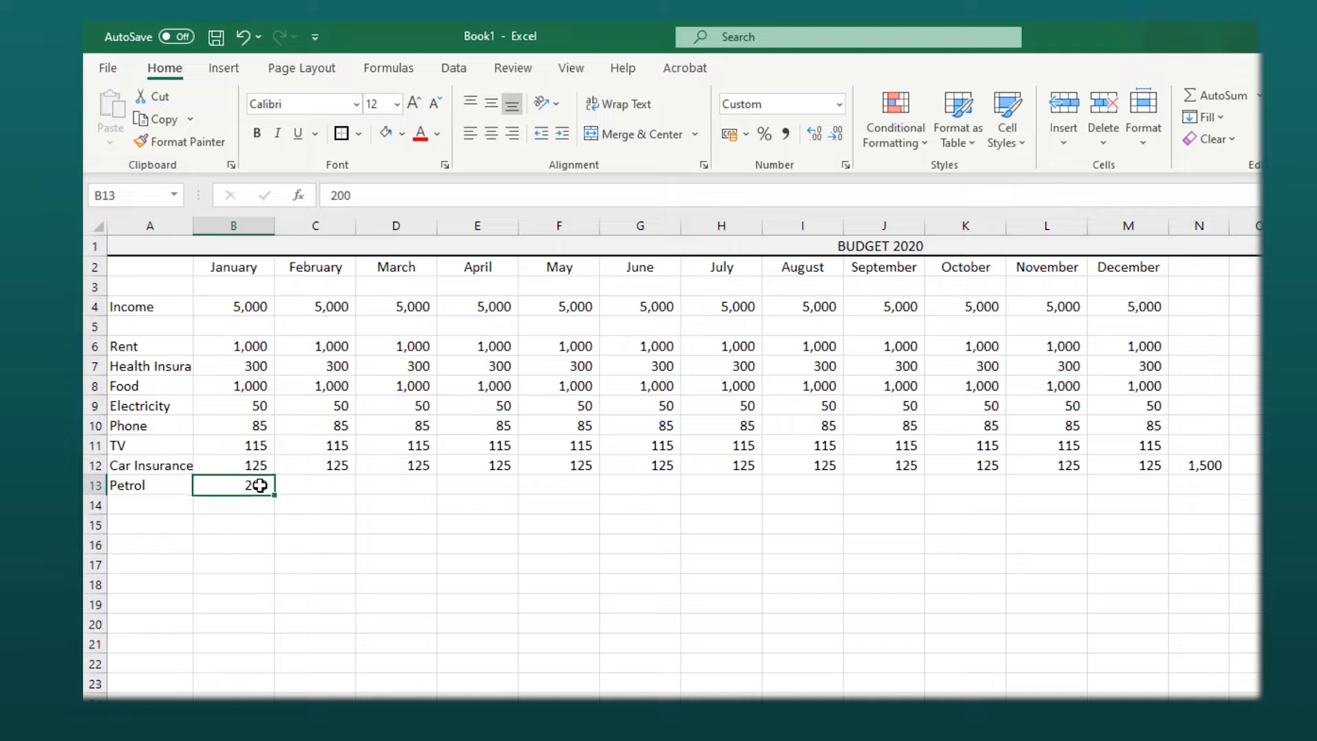
drag(275, 494, 1148, 511)
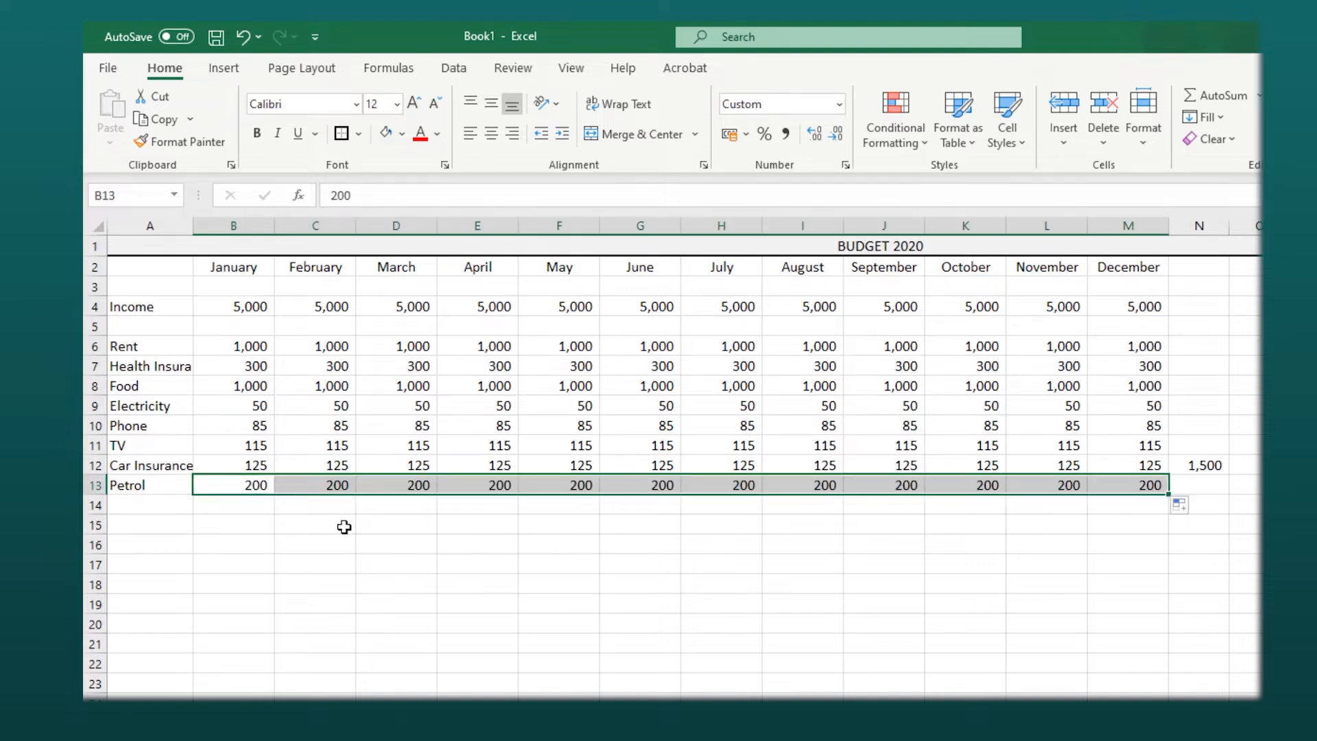
- Add a Car reparation row with 100 entered for January
click(123, 505)
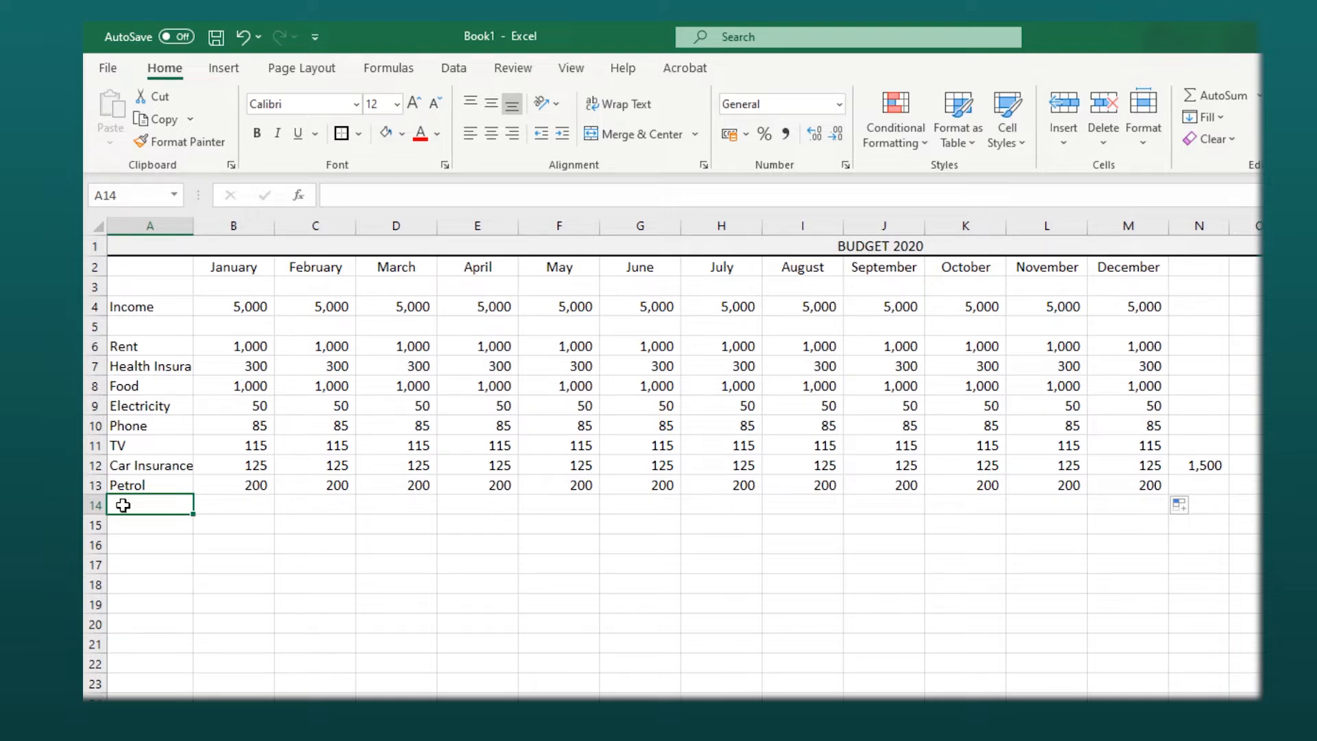
text(Car rep)
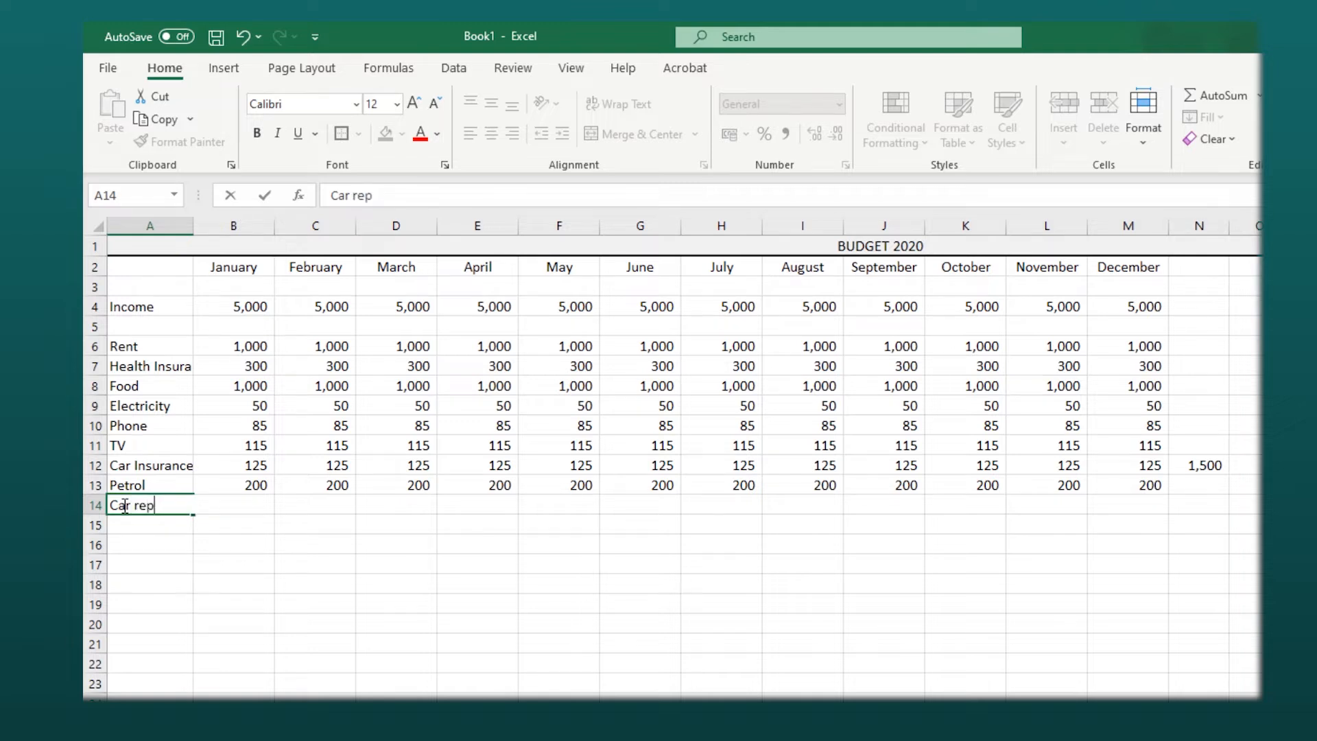
text(aratoipn)
key(BackSpace)
key(BackSpace)
key(BackSpace)
key(BackSpace)
text(ion)
key(Tab)
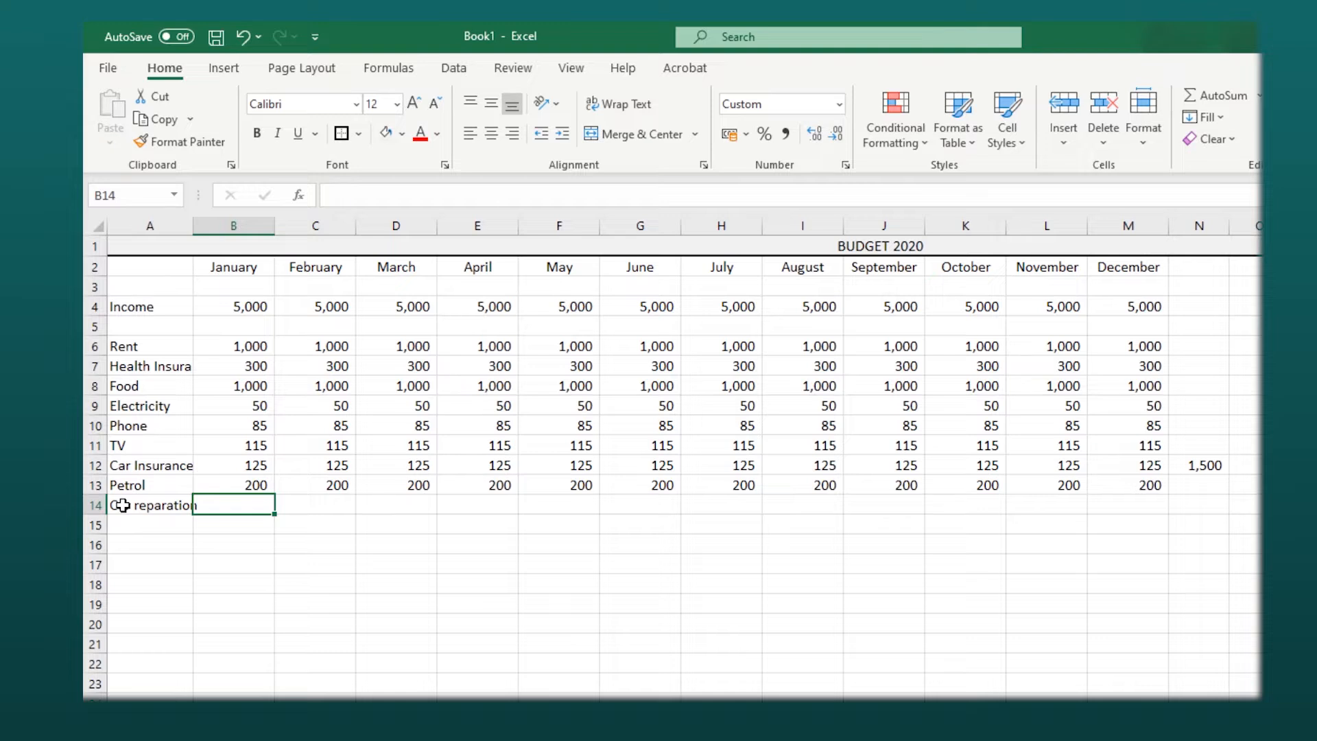
text(100)
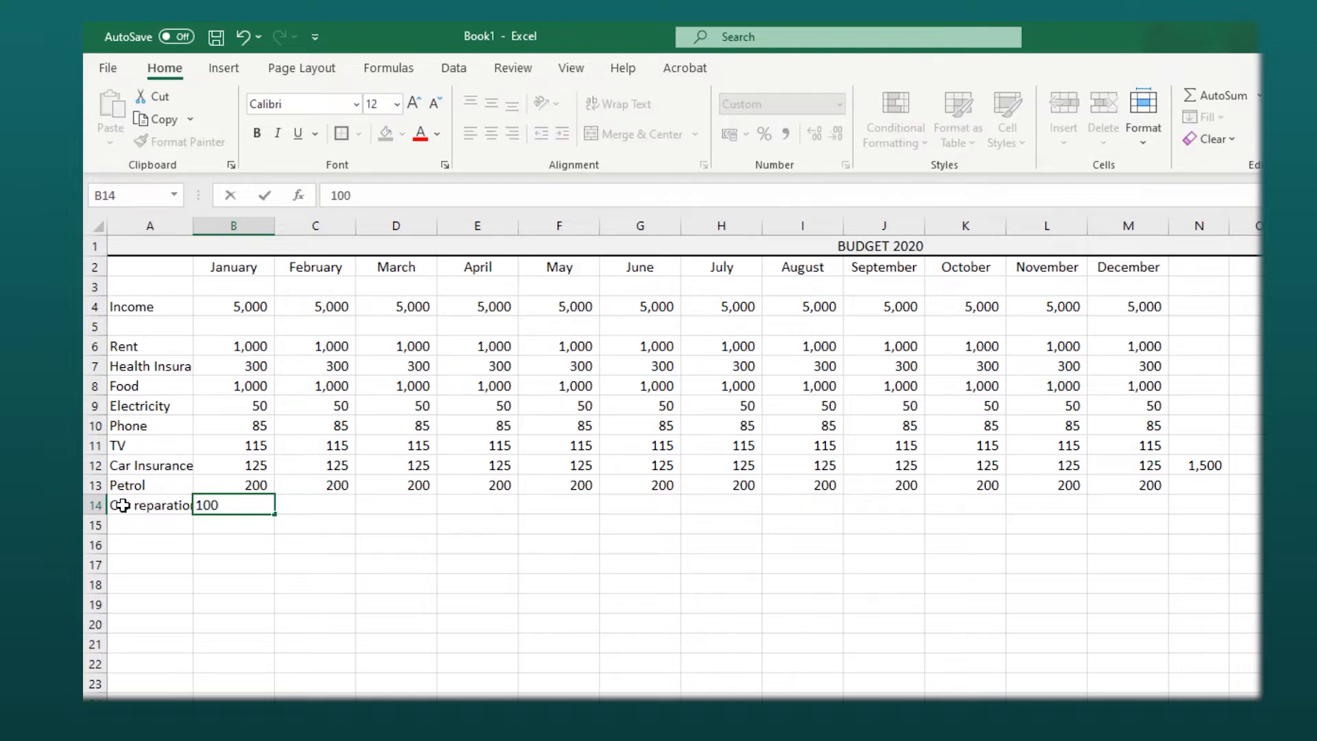
click(278, 560)
click(255, 510)
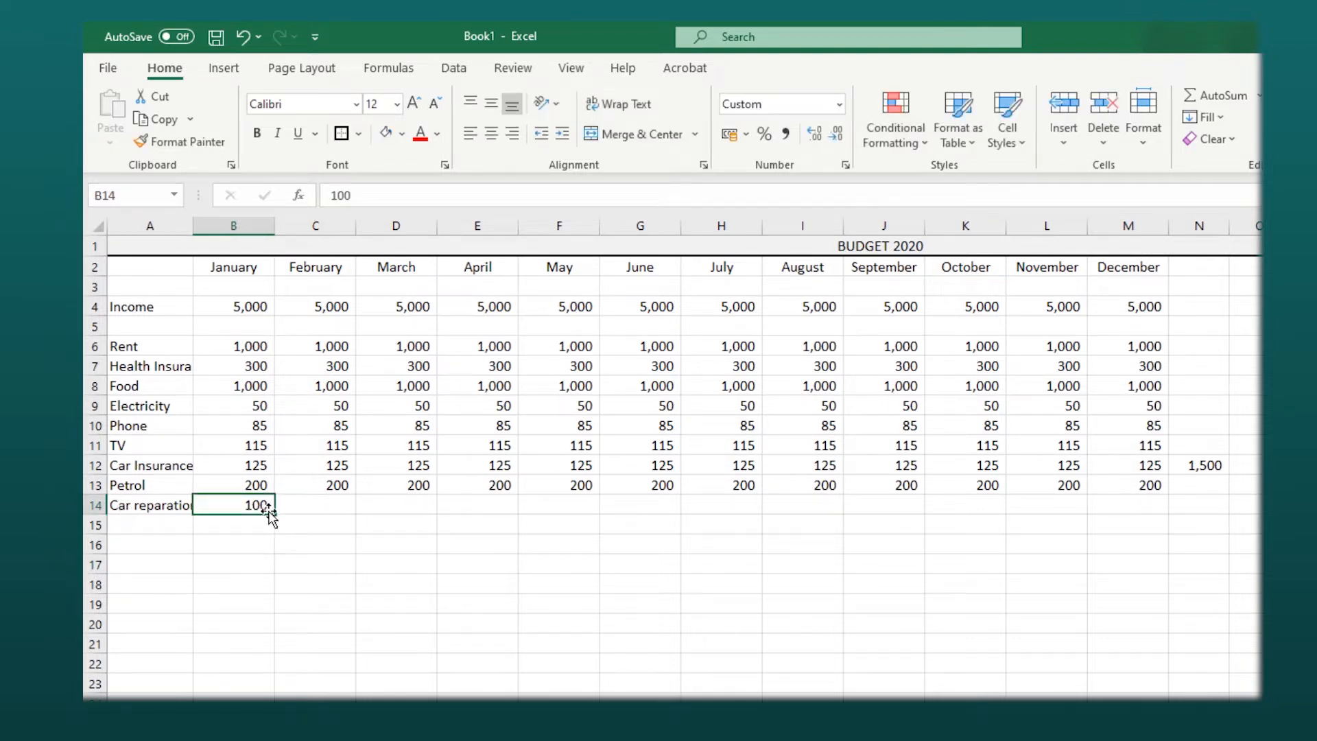